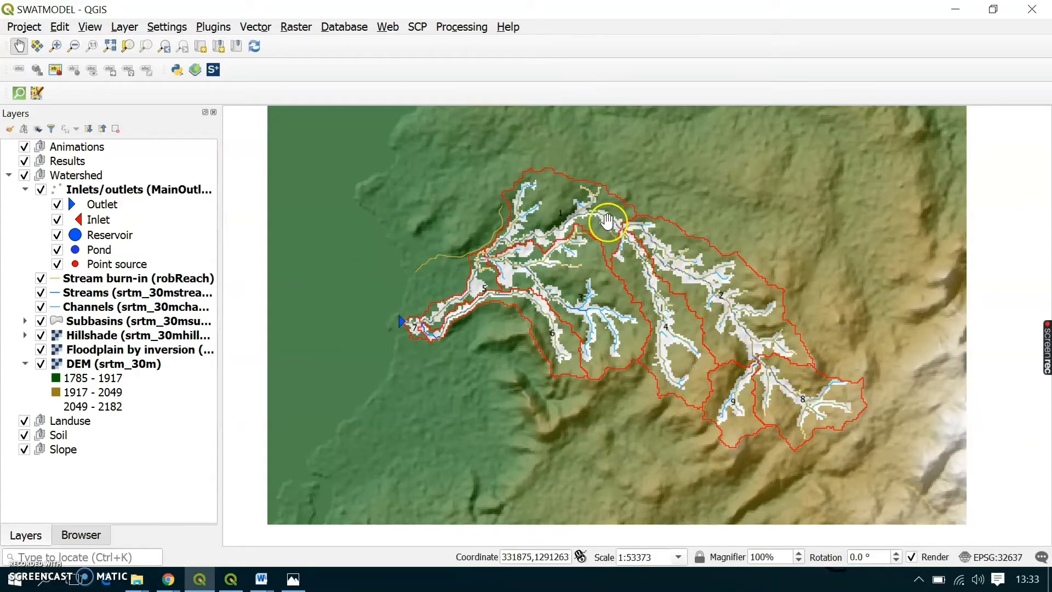
{"action": "scroll", "coordinate": [402, 327], "scroll_direction": "up", "scroll_amount": 1}
{"action": "scroll", "coordinate": [403, 327], "scroll_direction": "up", "scroll_amount": 2}
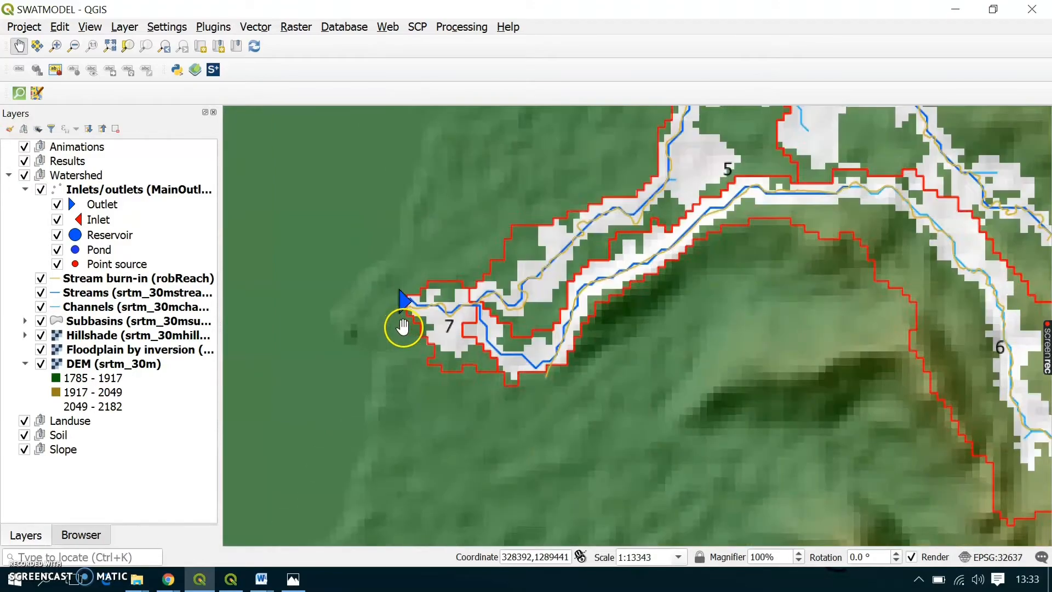
{"action": "scroll", "coordinate": [608, 330], "scroll_direction": "down", "scroll_amount": 1}
{"action": "scroll", "coordinate": [612, 331], "scroll_direction": "down", "scroll_amount": 1}
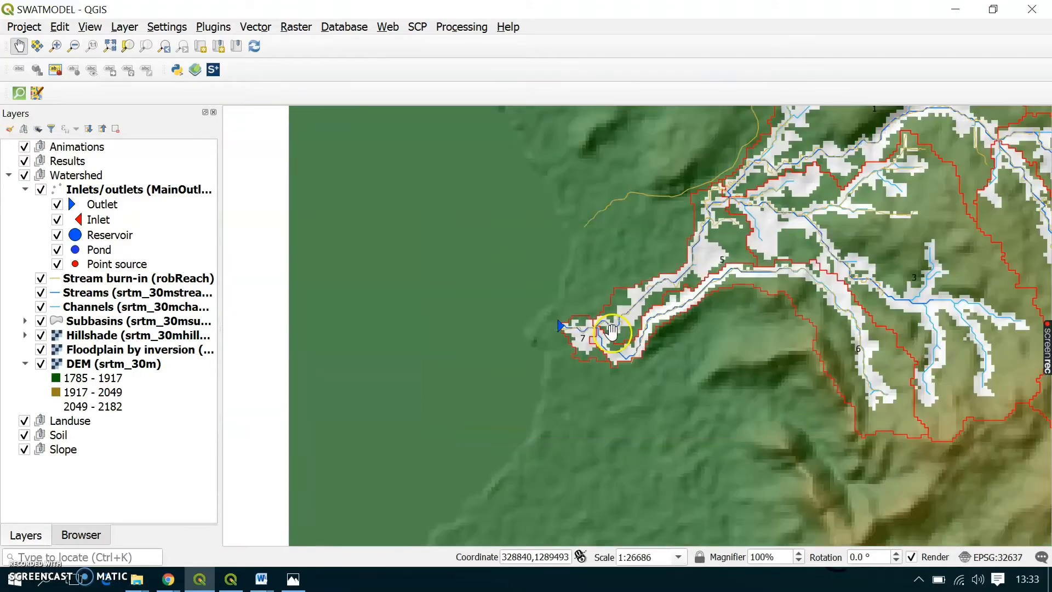
{"action": "scroll", "coordinate": [790, 360], "scroll_direction": "down", "scroll_amount": 1}
{"action": "left_click_drag", "start_coordinate": [843, 349], "coordinate": [648, 346]}
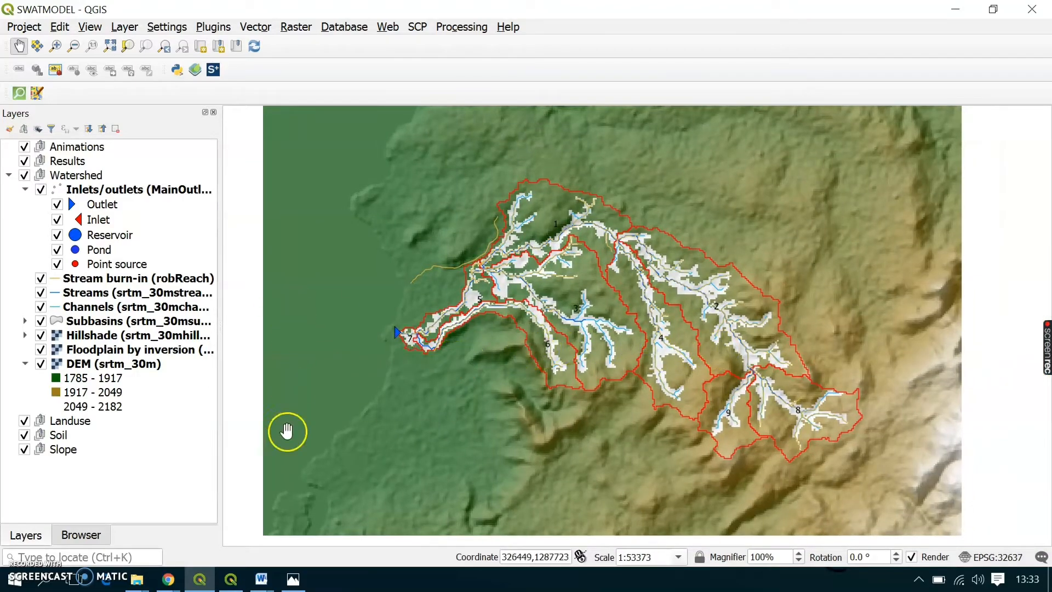
- Switch to the QSWAT+ window, start Create HRUs, and place its dialog beside the main QSWAT+ window
{"action": "mouse_move", "coordinate": [231, 580]}
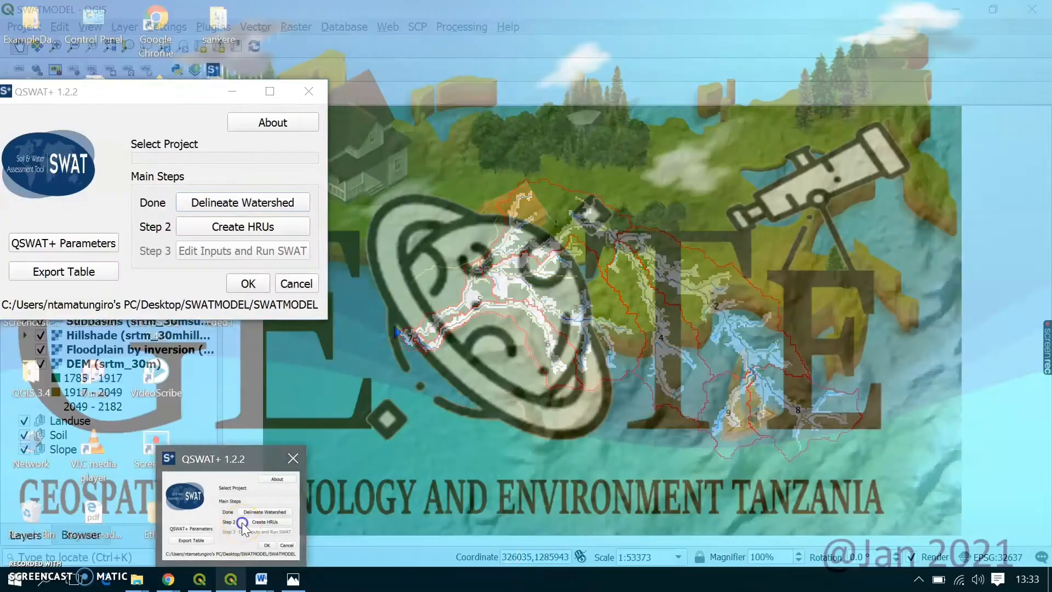
{"action": "left_click", "coordinate": [241, 524]}
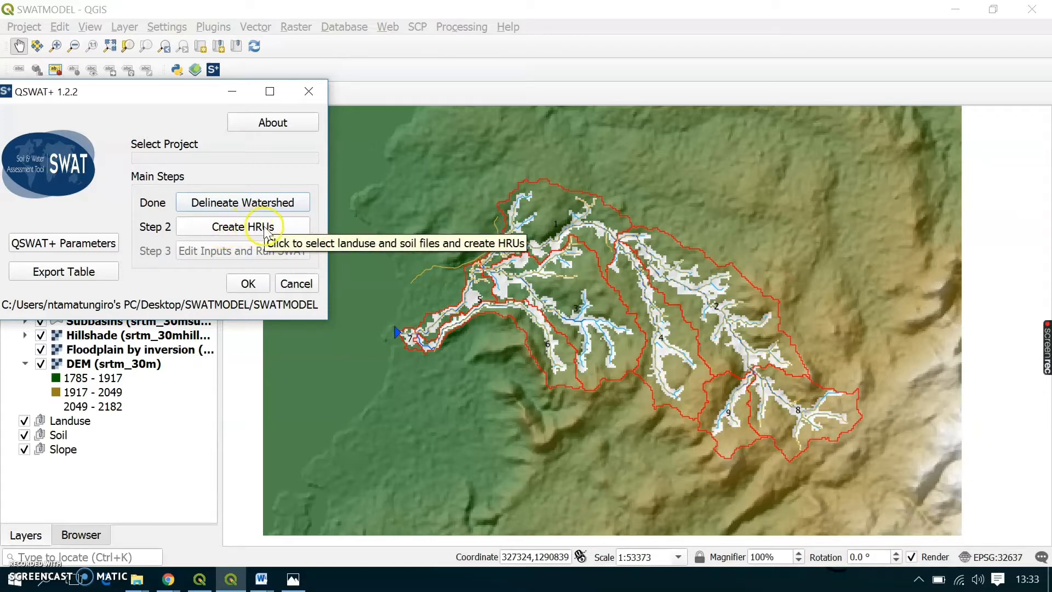
{"action": "left_click", "coordinate": [246, 233]}
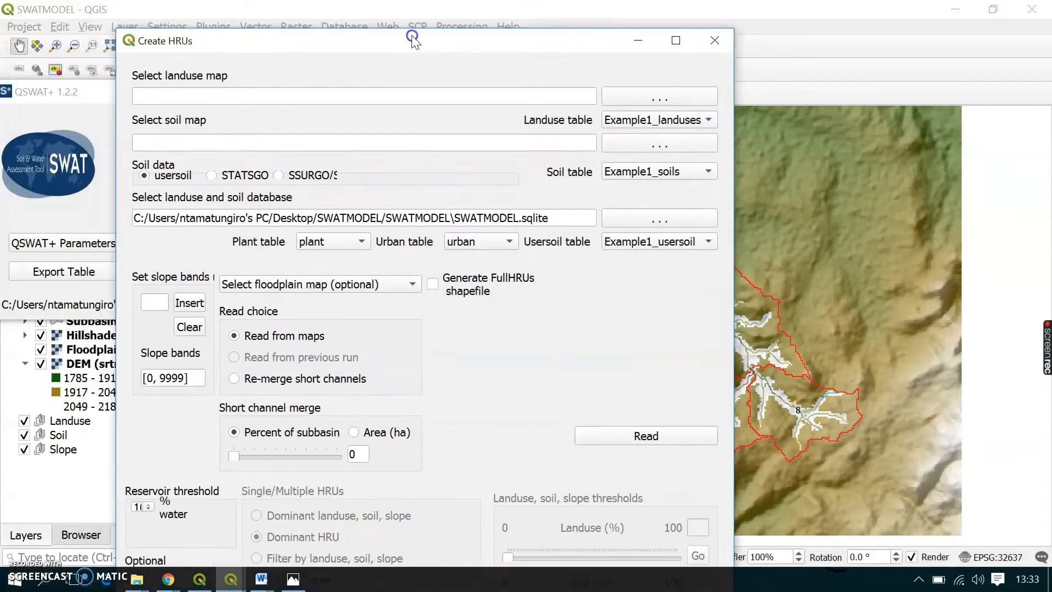
{"action": "left_click_drag", "start_coordinate": [578, 41], "coordinate": [673, 41]}
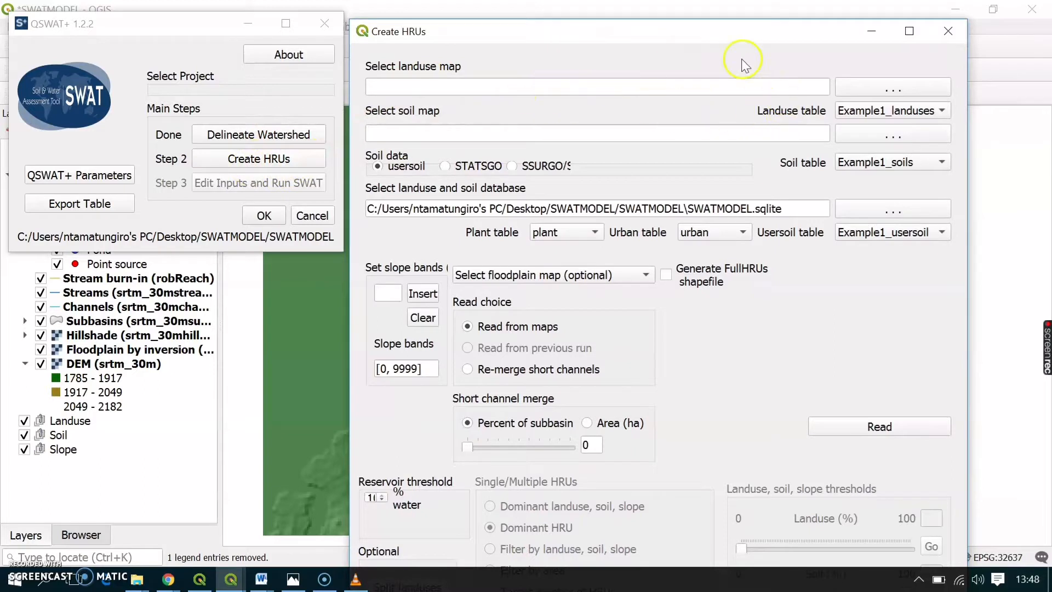
{"action": "left_click_drag", "start_coordinate": [703, 35], "coordinate": [705, 22]}
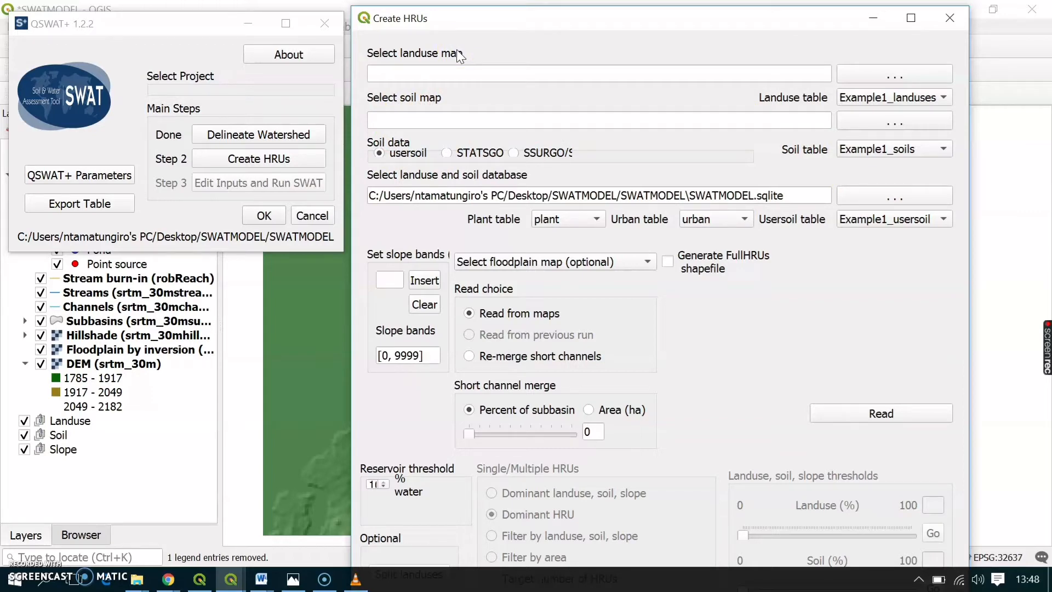
- Load hdr.adf from Desktop > ExampleDatasets > Robit > Landuse > roblandusenew as the landuse map
{"action": "left_click", "coordinate": [875, 77]}
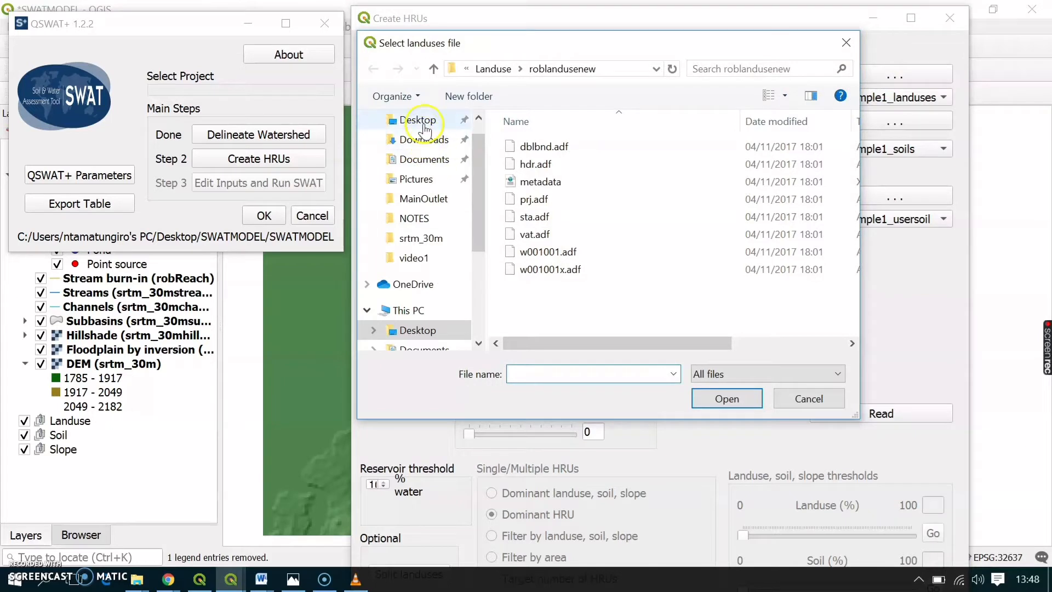
{"action": "left_click", "coordinate": [423, 125]}
{"action": "double_click", "coordinate": [757, 186]}
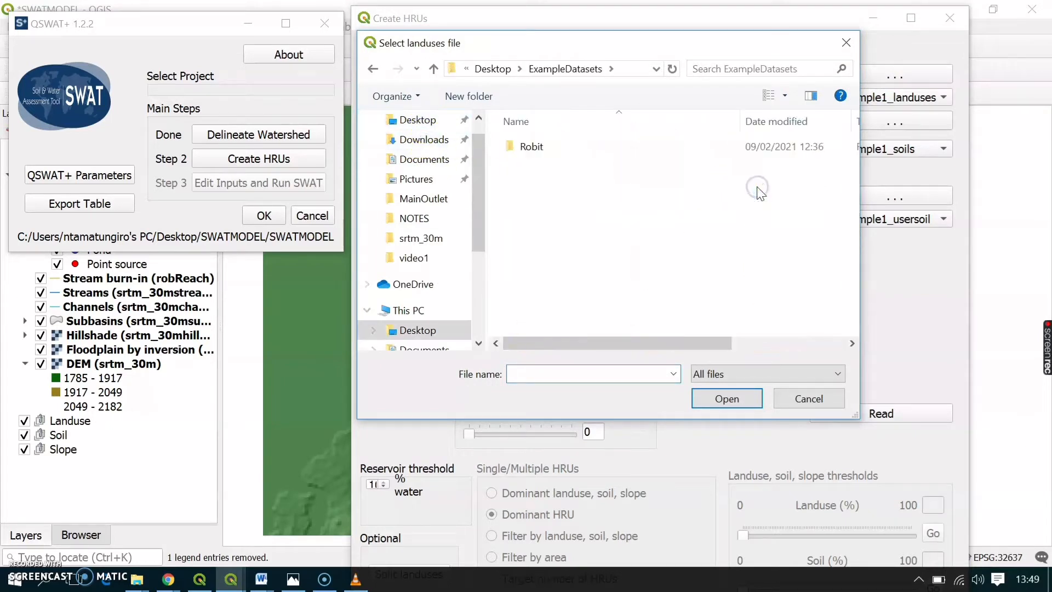
{"action": "double_click", "coordinate": [755, 145]}
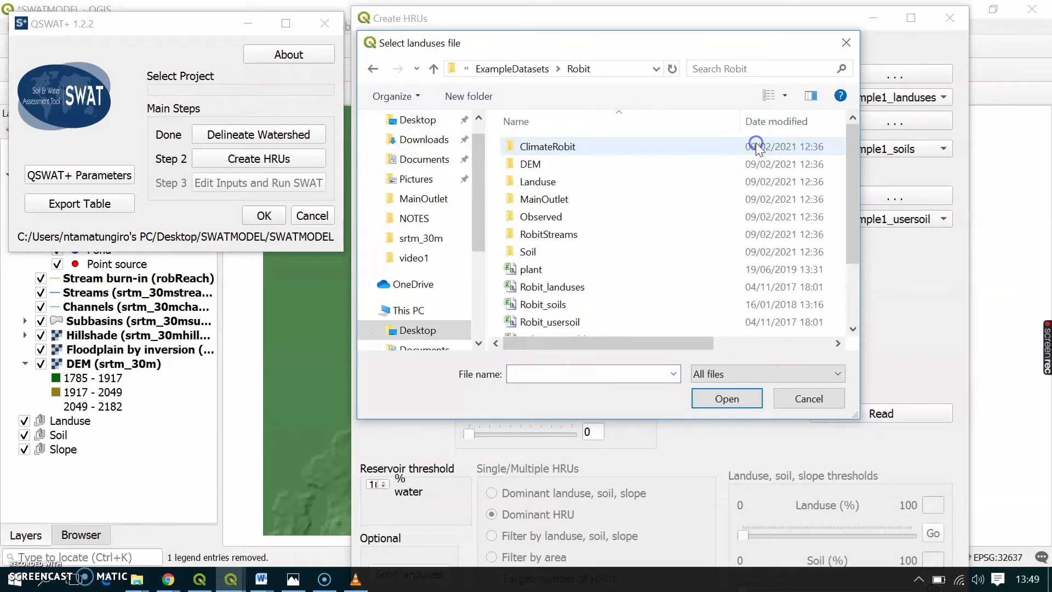
{"action": "double_click", "coordinate": [618, 189]}
{"action": "double_click", "coordinate": [624, 147]}
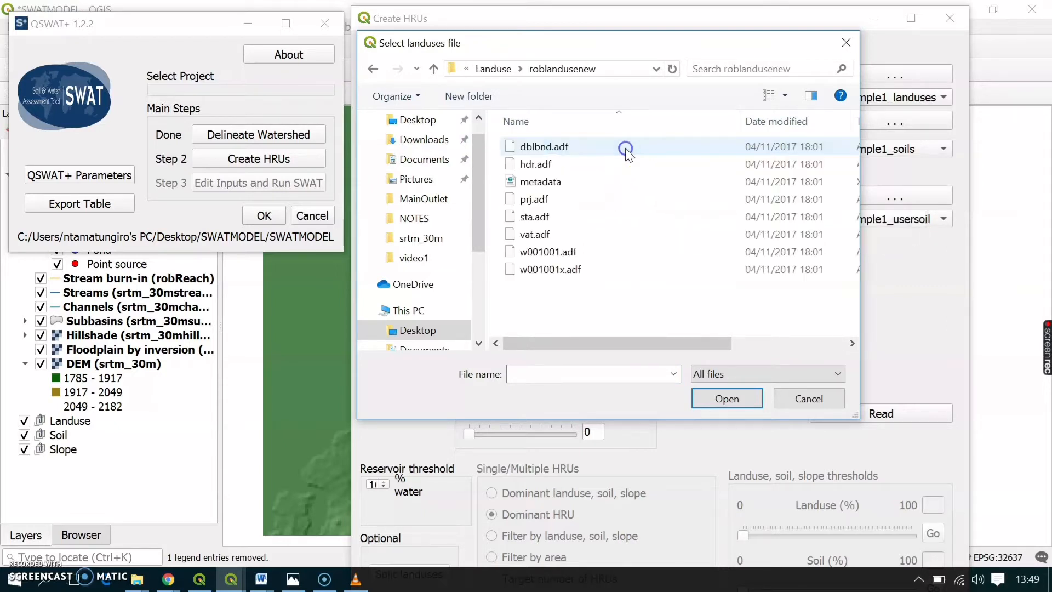
{"action": "left_click", "coordinate": [549, 164]}
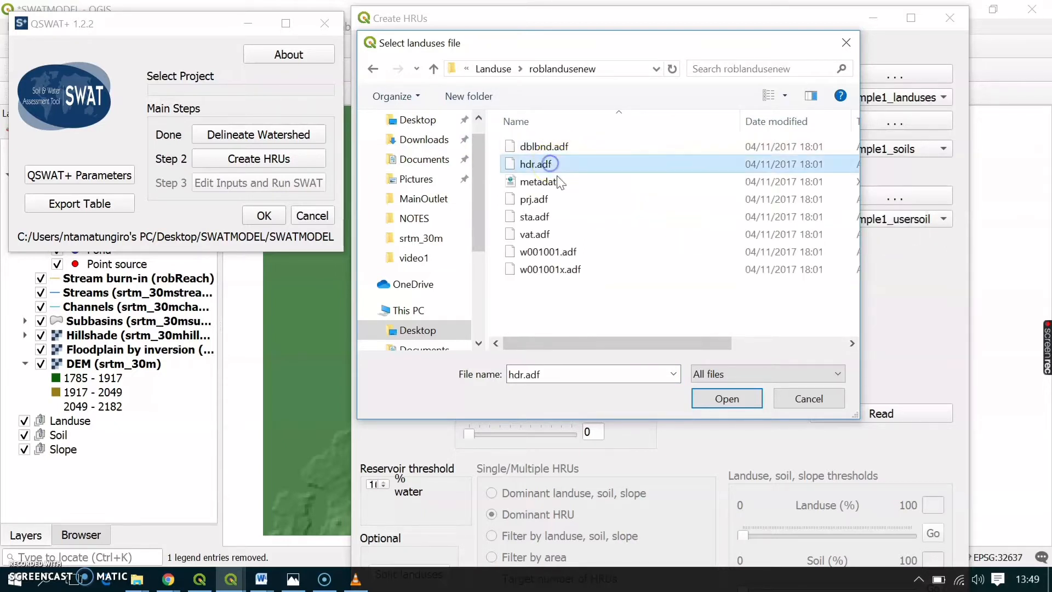
{"action": "left_click", "coordinate": [749, 399]}
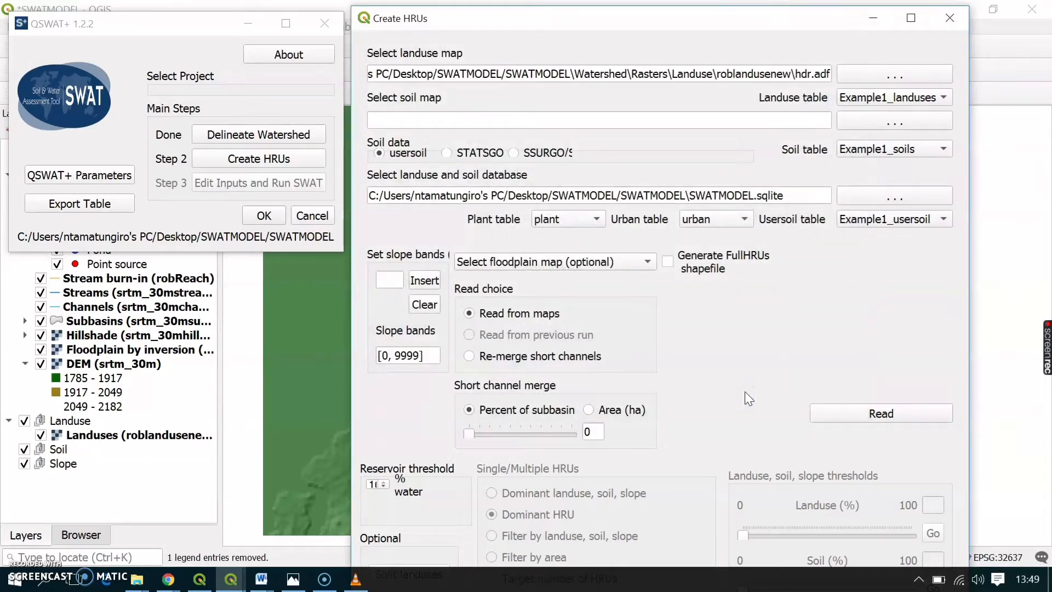
- Load hdr.adf from Desktop > ExampleDatasets > Robit > Soil > mowr_soil90 as the soil map
{"action": "left_click", "coordinate": [894, 116]}
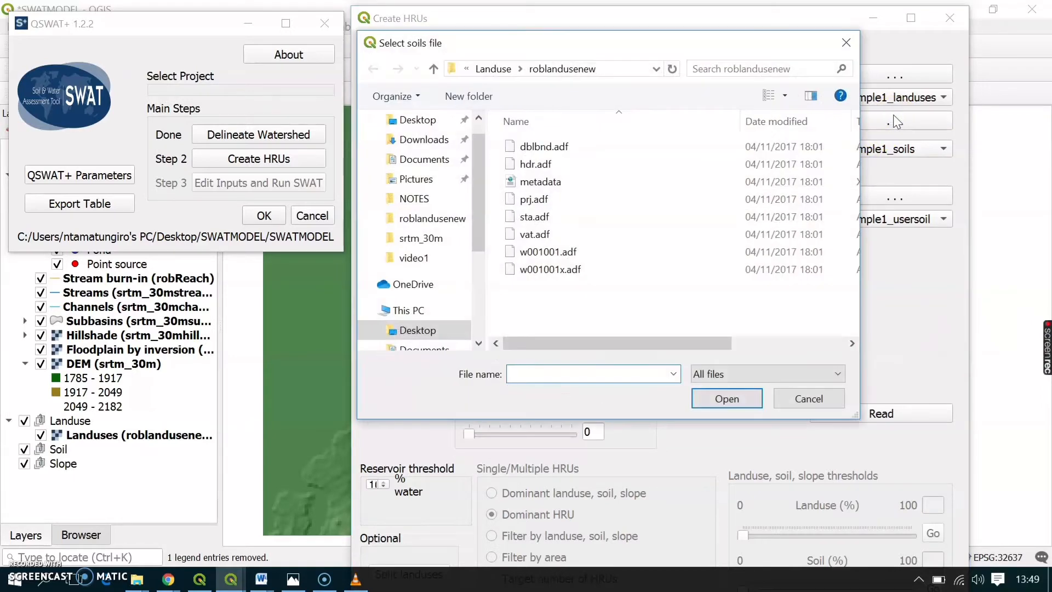
{"action": "left_click", "coordinate": [417, 119]}
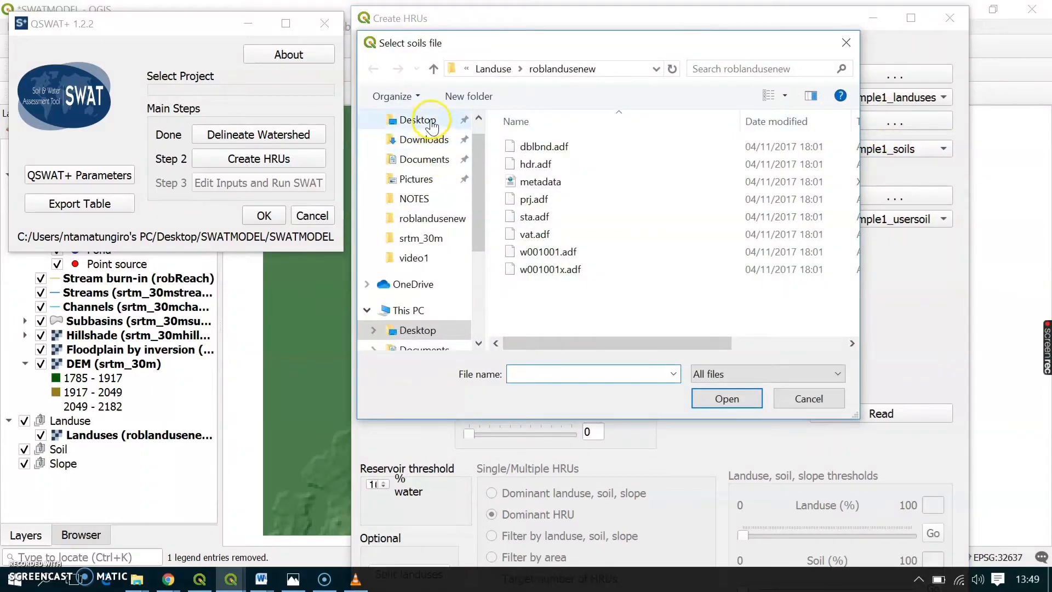
{"action": "double_click", "coordinate": [754, 183]}
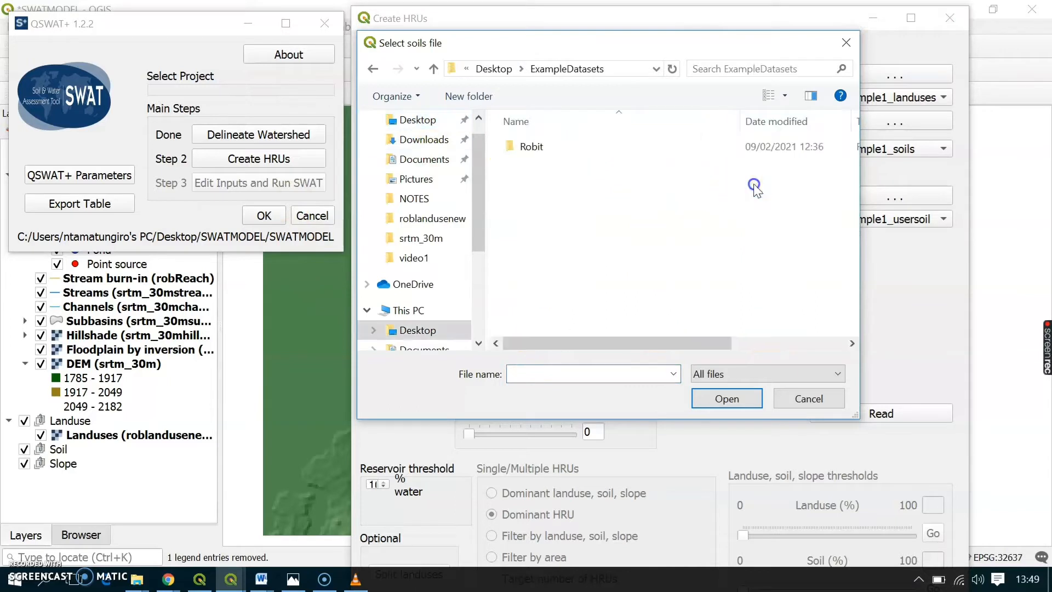
{"action": "double_click", "coordinate": [532, 149]}
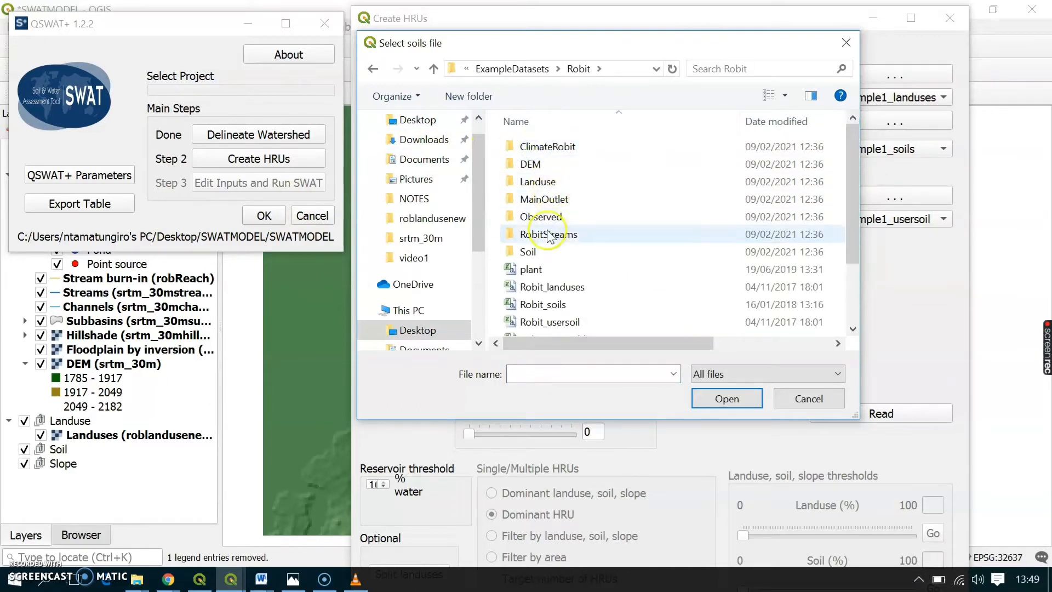
{"action": "double_click", "coordinate": [544, 252]}
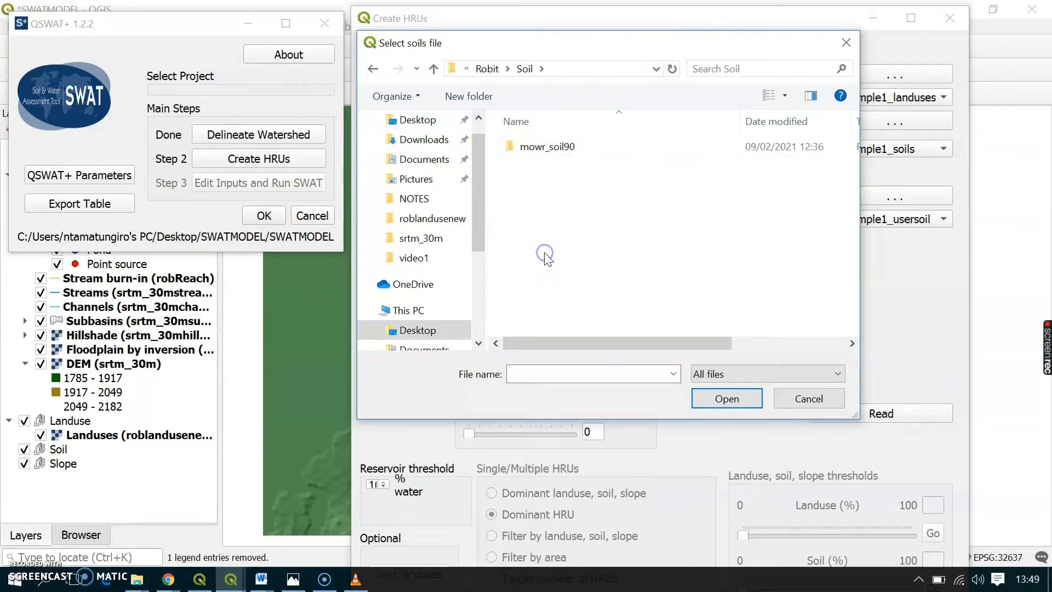
{"action": "double_click", "coordinate": [580, 149]}
{"action": "left_click", "coordinate": [548, 166]}
{"action": "left_click", "coordinate": [595, 236]}
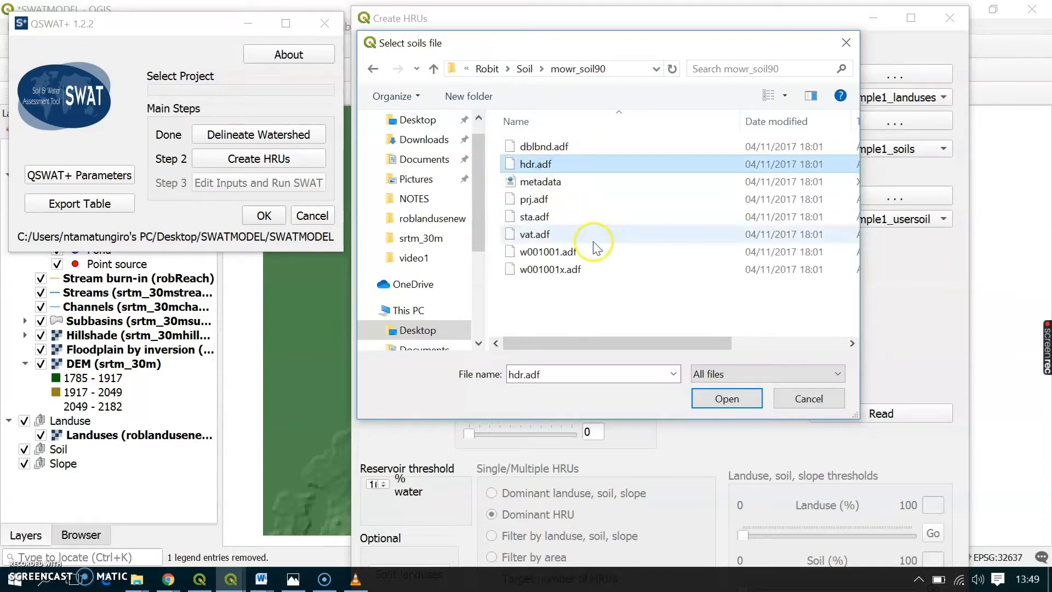
{"action": "left_click", "coordinate": [717, 396]}
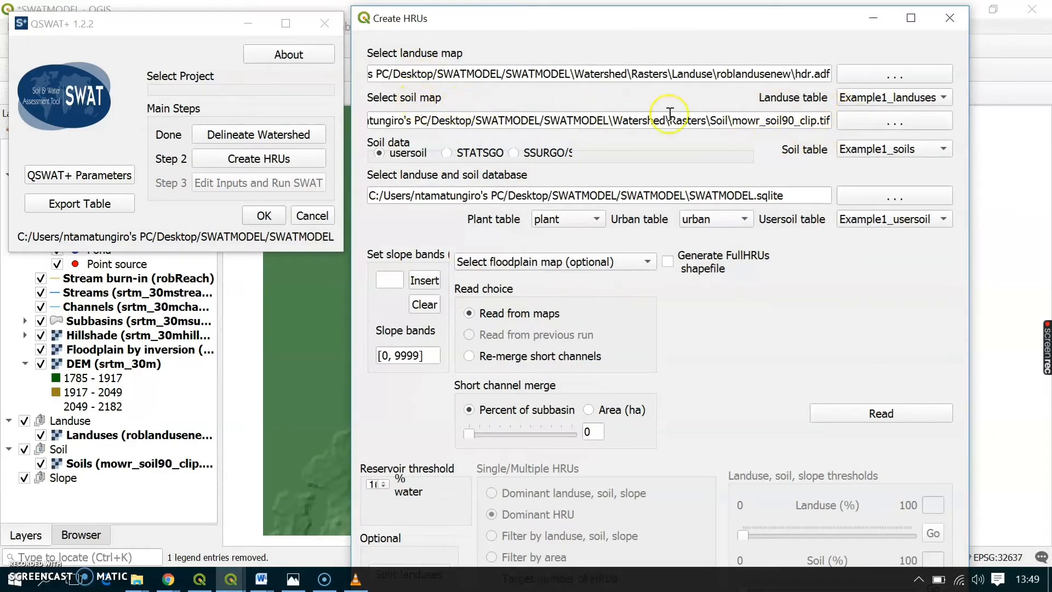
- Set the landuse table to the csv file Robit_landuses from the ExampleDatasets > Robit folder on the Desktop
{"action": "left_click", "coordinate": [882, 98]}
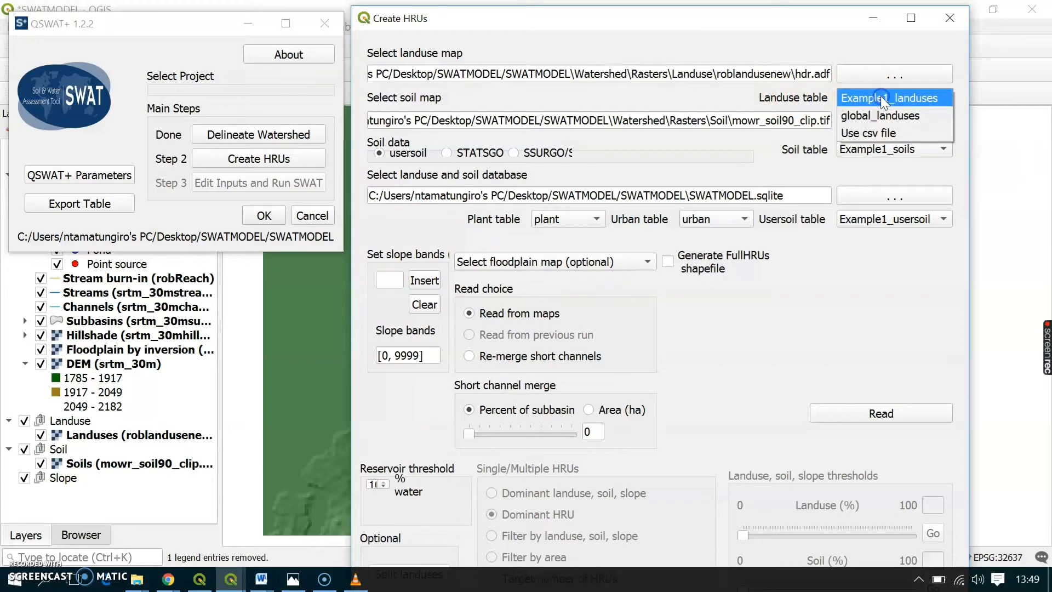
{"action": "left_click", "coordinate": [879, 132]}
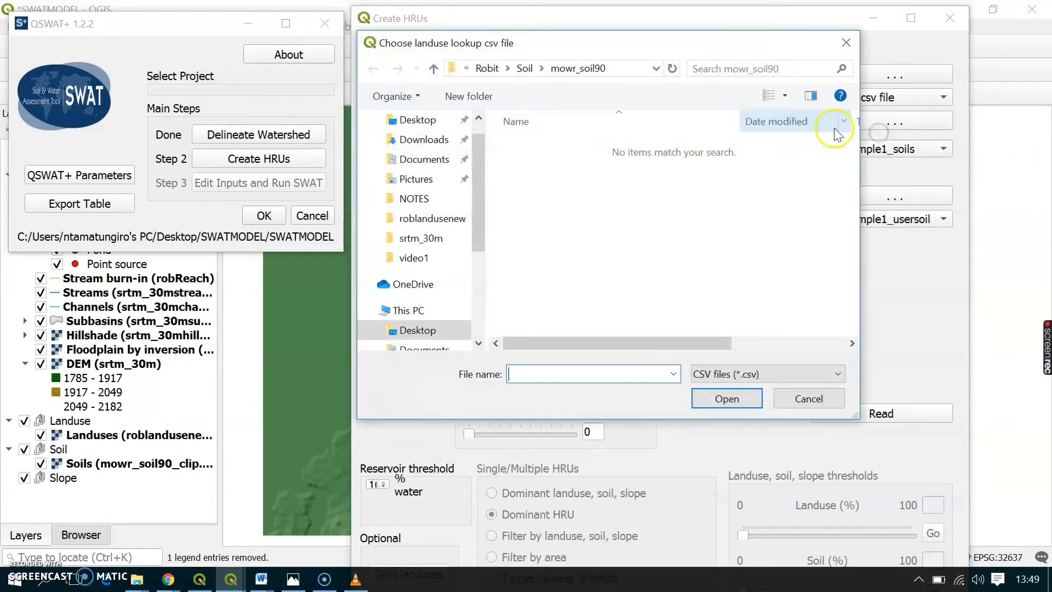
{"action": "left_click", "coordinate": [415, 121]}
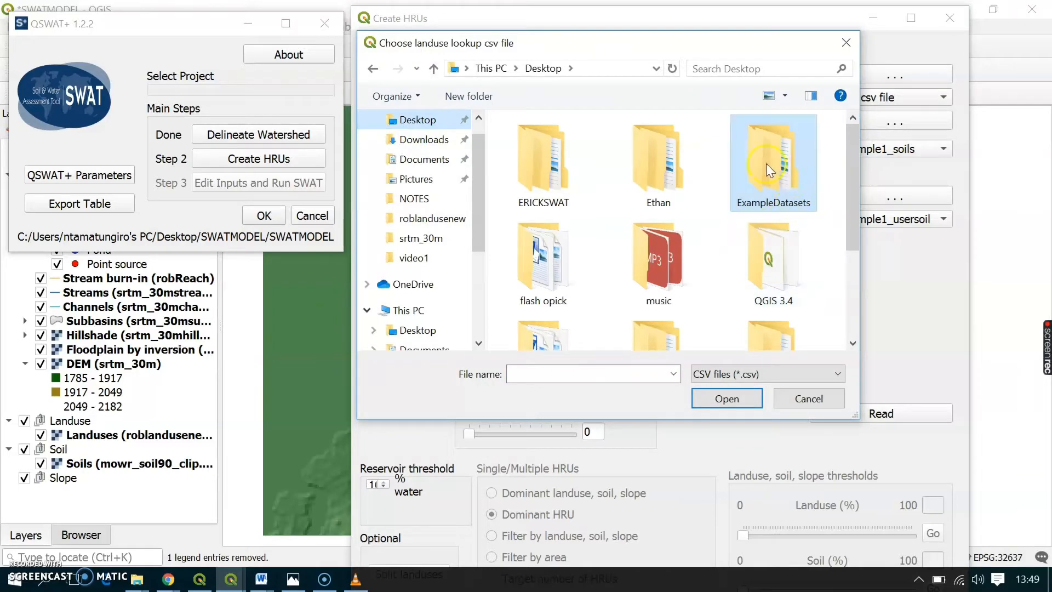
{"action": "double_click", "coordinate": [766, 163]}
{"action": "double_click", "coordinate": [551, 149]}
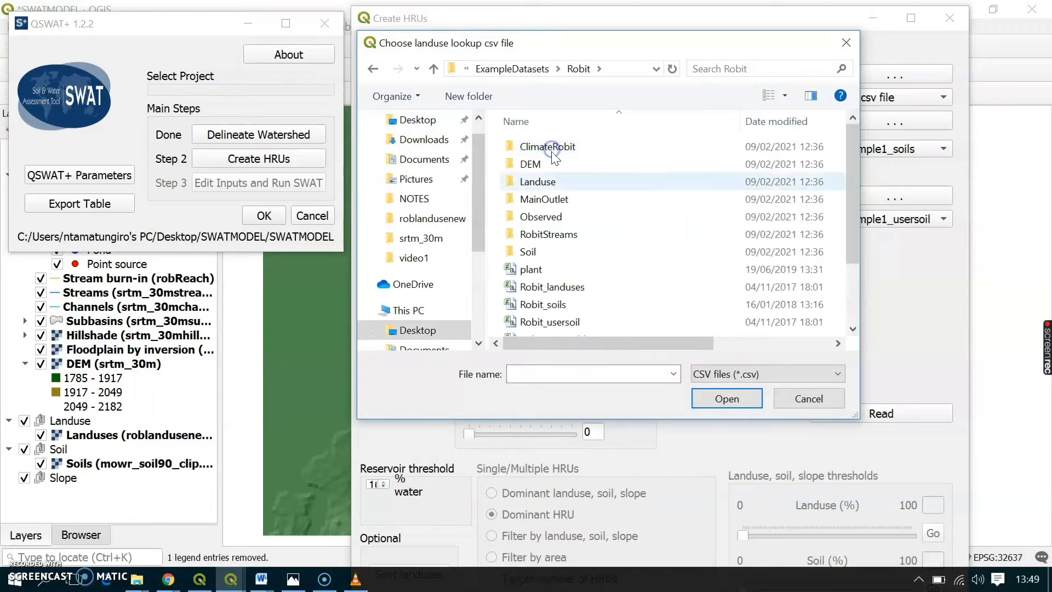
{"action": "scroll", "coordinate": [595, 263], "scroll_direction": "down", "scroll_amount": 2}
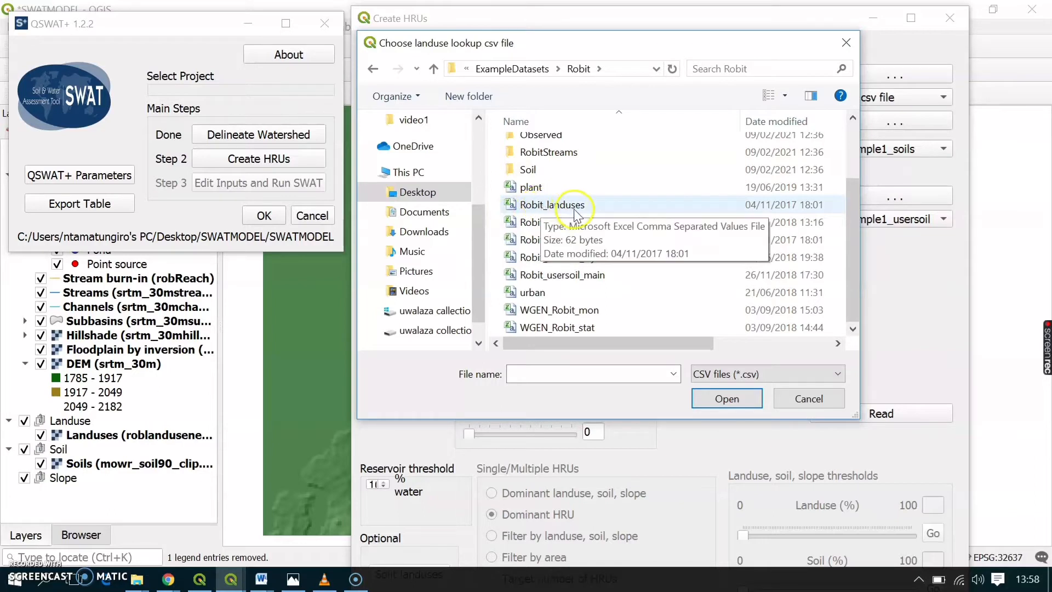
{"action": "left_click", "coordinate": [526, 206]}
{"action": "left_click", "coordinate": [722, 404]}
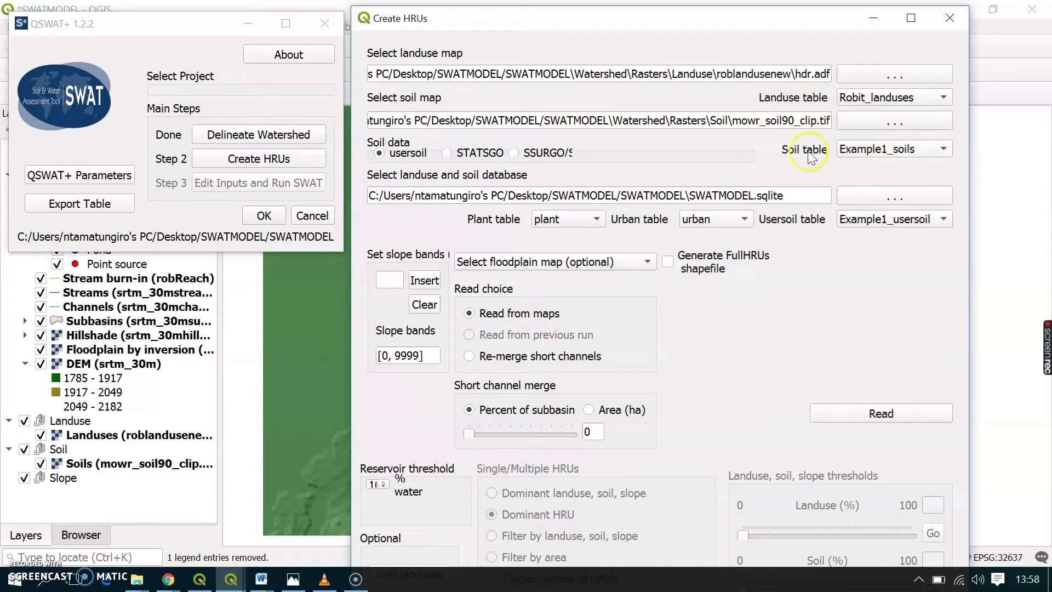
- Set the soil table to the csv file Robit_soils from the Robit folder
{"action": "left_click", "coordinate": [889, 155]}
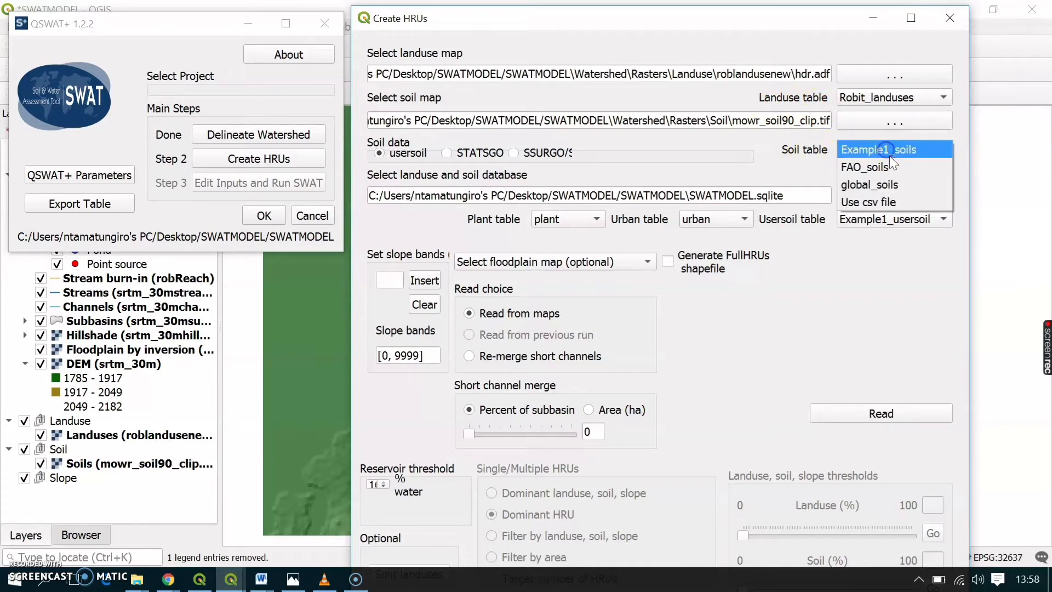
{"action": "left_click", "coordinate": [881, 202]}
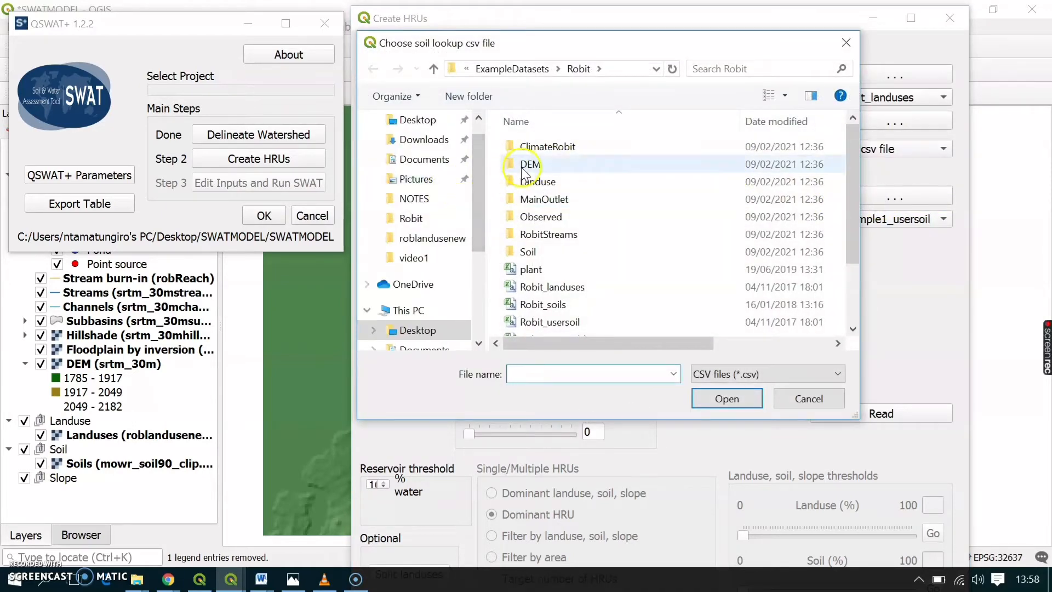
{"action": "scroll", "coordinate": [554, 276], "scroll_direction": "down", "scroll_amount": 2}
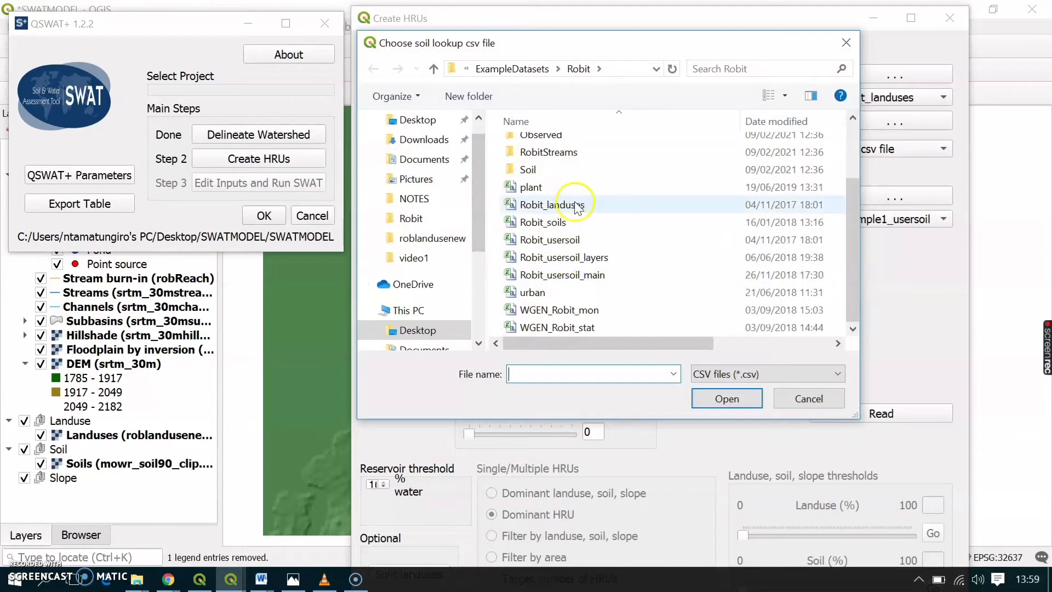
{"action": "left_click", "coordinate": [545, 222]}
{"action": "left_click", "coordinate": [727, 399]}
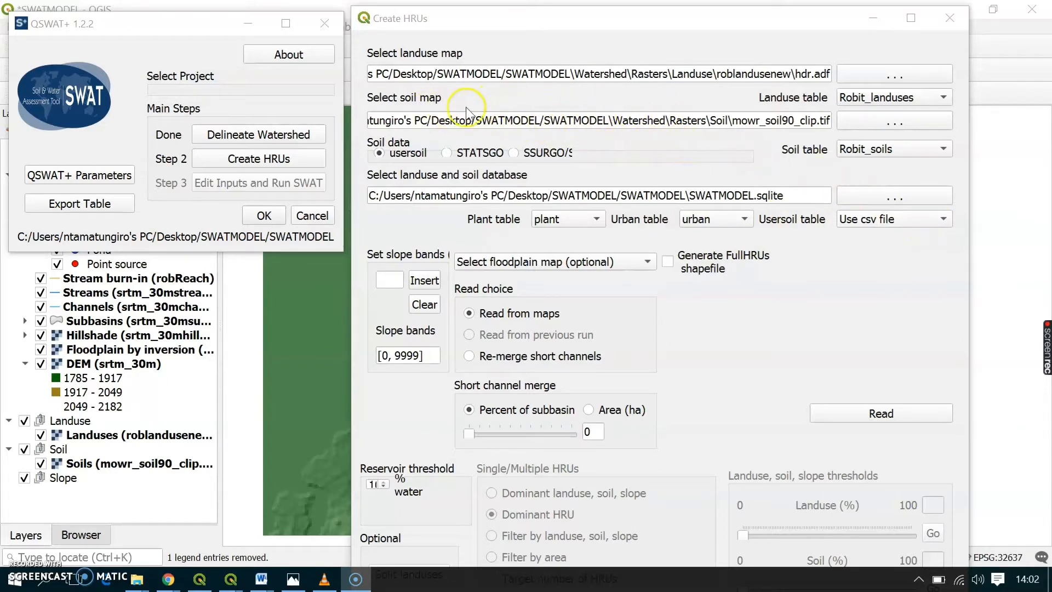
- Set the usersoil table to the csv file Robit_usersoil from the ExampleDatasets > Robit folder
{"action": "left_click", "coordinate": [936, 219]}
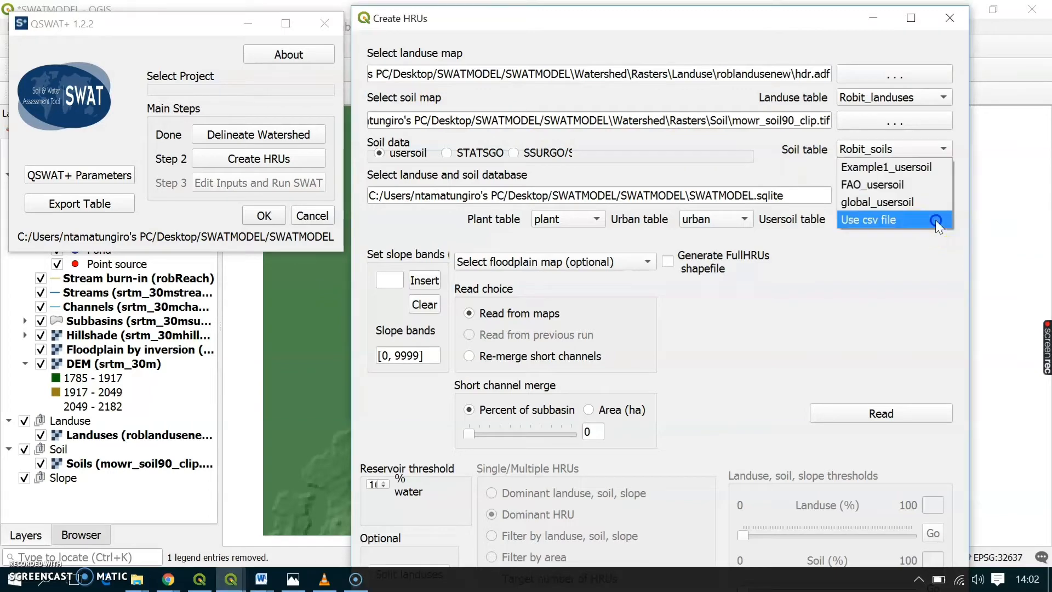
{"action": "left_click", "coordinate": [894, 219]}
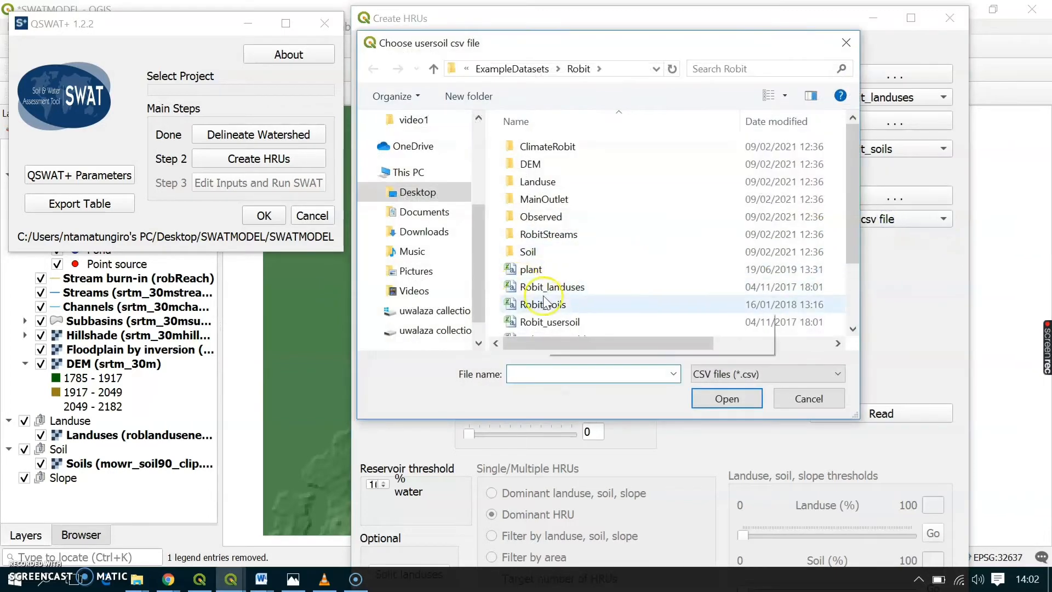
{"action": "scroll", "coordinate": [603, 305], "scroll_direction": "down", "scroll_amount": 3}
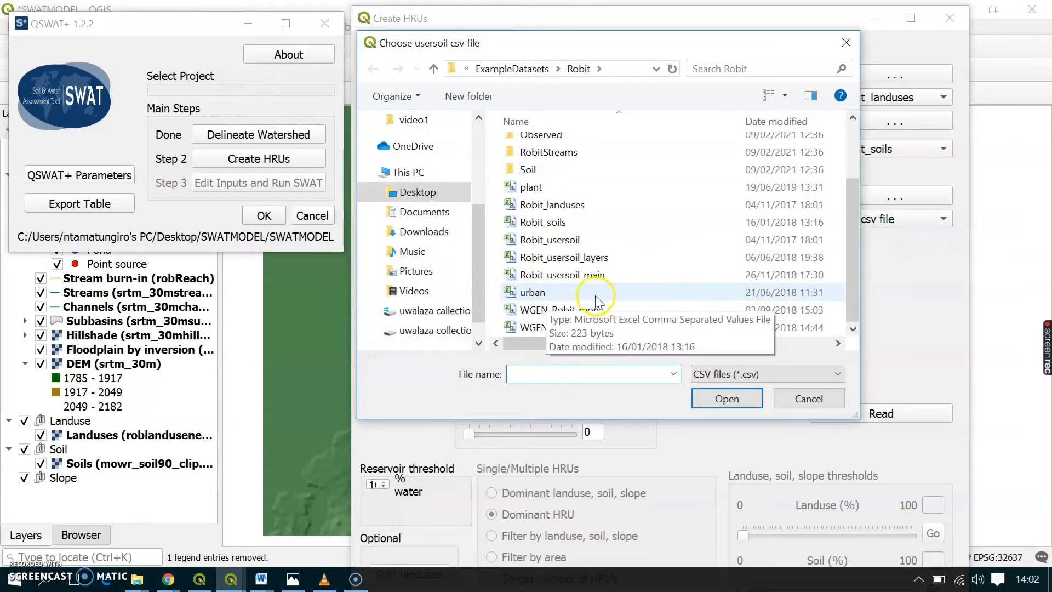
{"action": "left_click", "coordinate": [569, 246]}
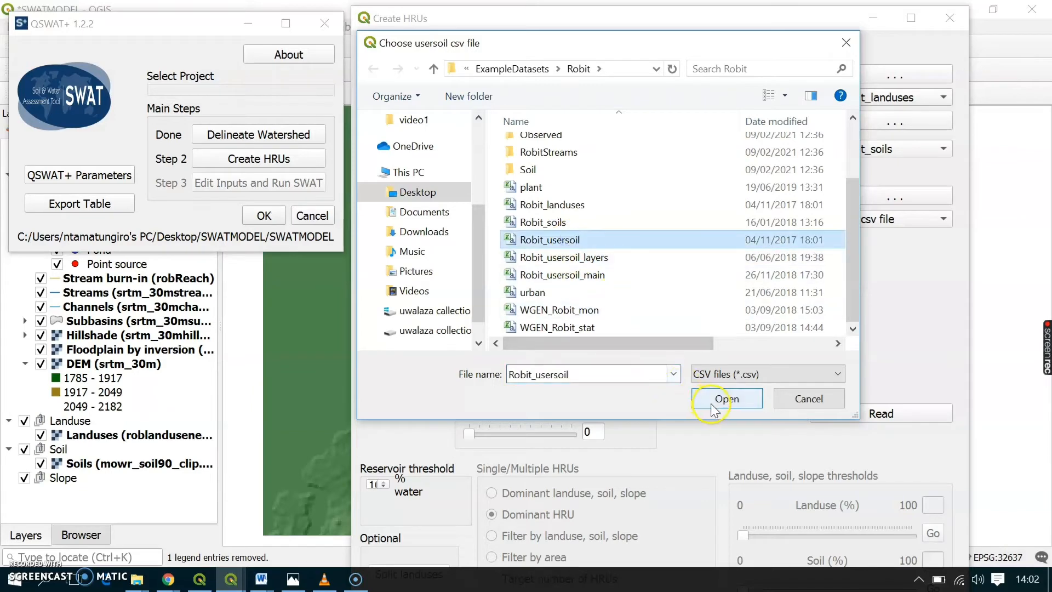
{"action": "left_click", "coordinate": [727, 399]}
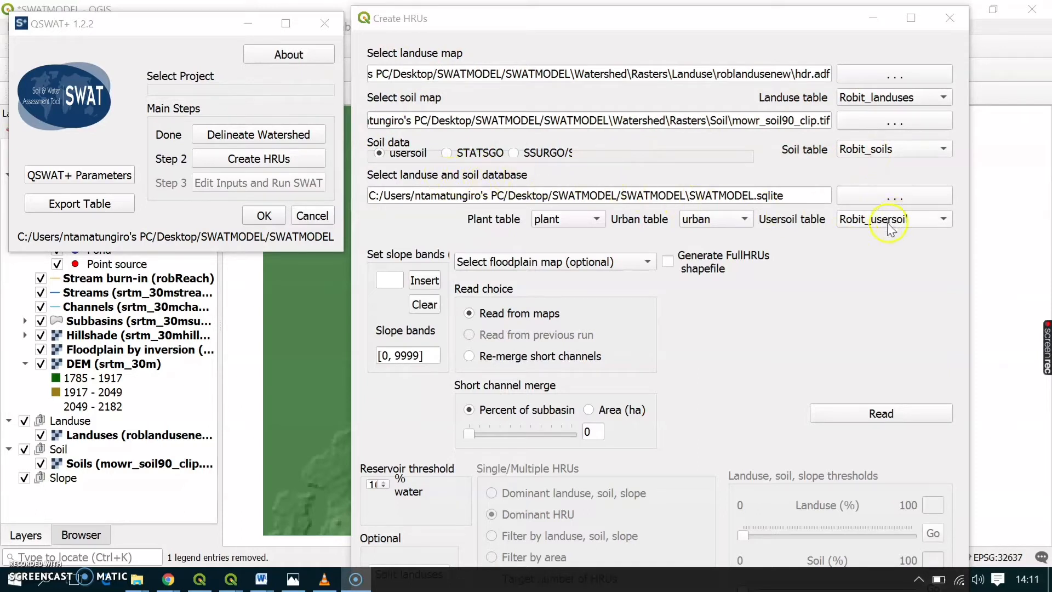
- Insert slope band limits at 4 and 13 percent
{"action": "left_click", "coordinate": [387, 280]}
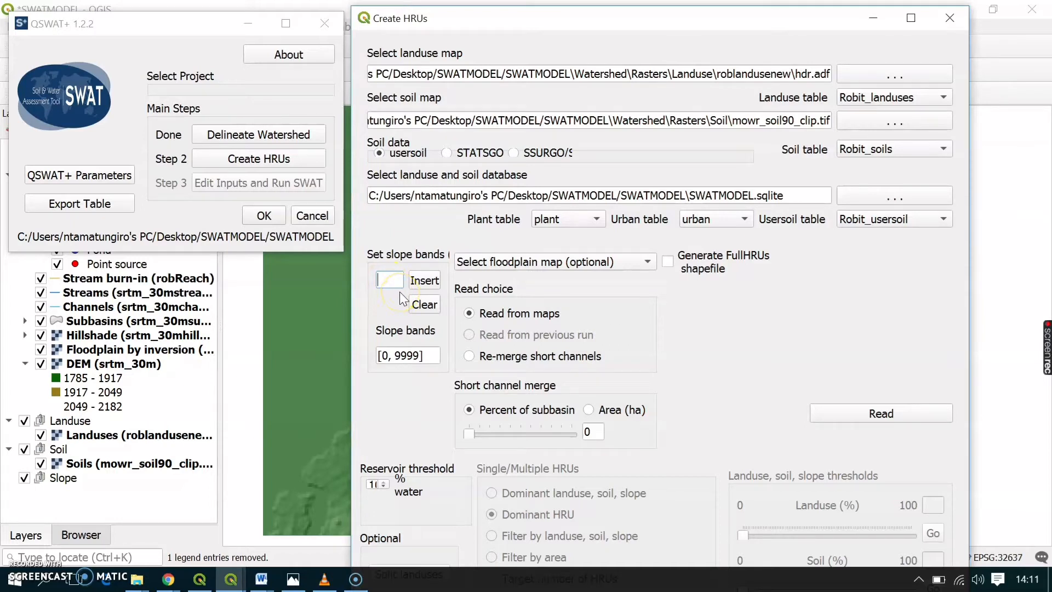
{"action": "key", "text": "Return"}
{"action": "key", "text": "Return"}
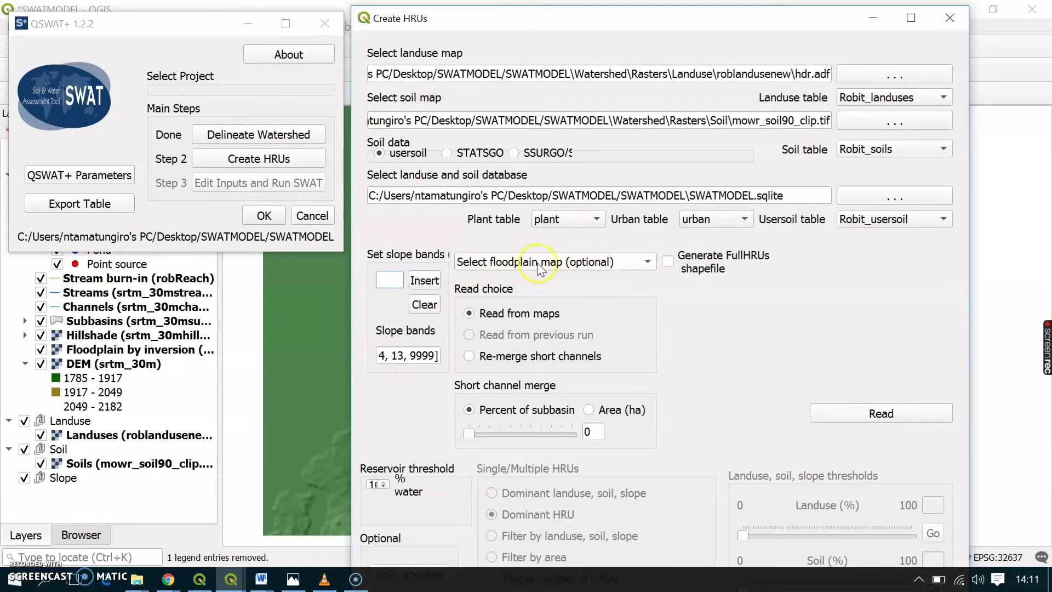
- Enable generating the FullHRUs shapefile and read the watershed, landuse and soil data from maps without selecting a floodplain map
{"action": "left_click", "coordinate": [639, 266]}
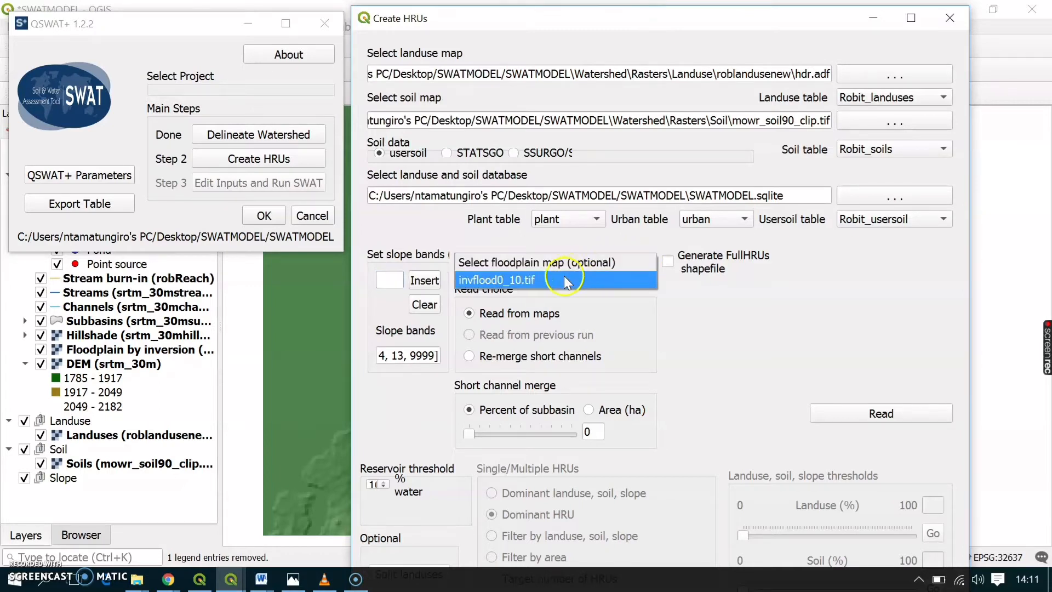
{"action": "left_click", "coordinate": [577, 262]}
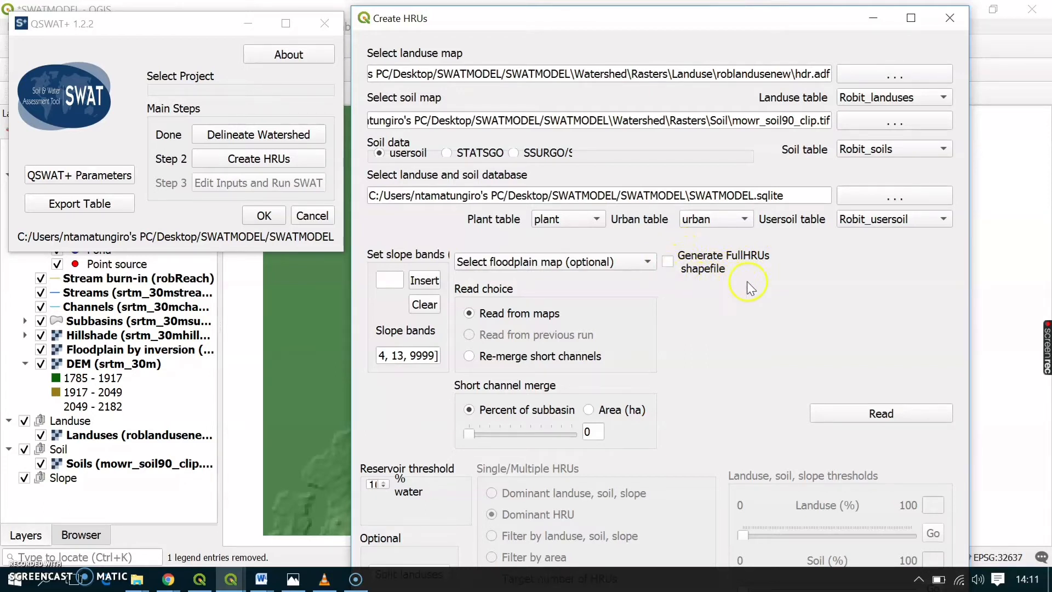
{"action": "left_click", "coordinate": [670, 262]}
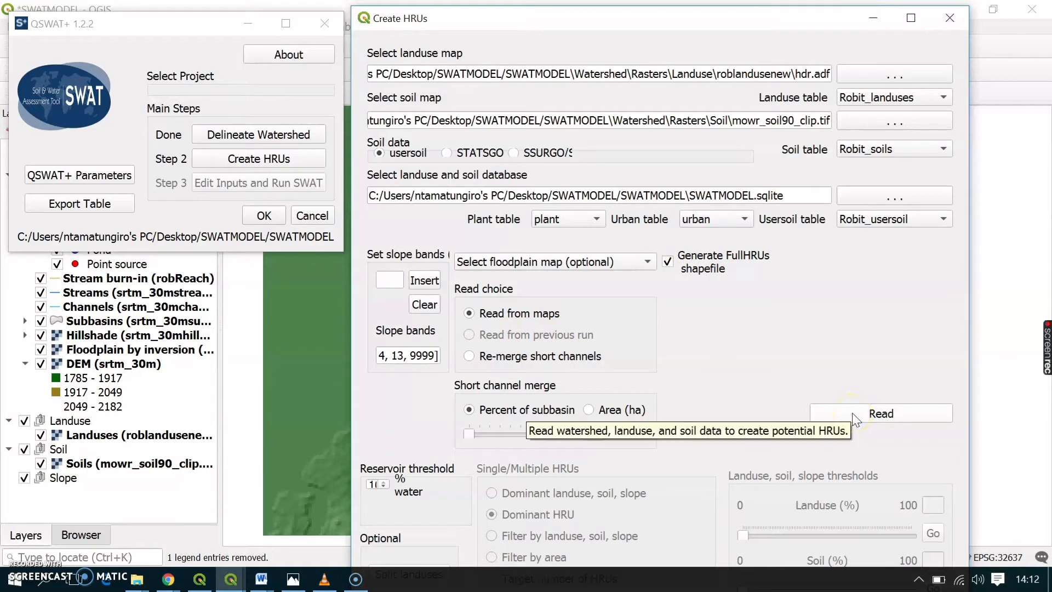
{"action": "left_click", "coordinate": [837, 410]}
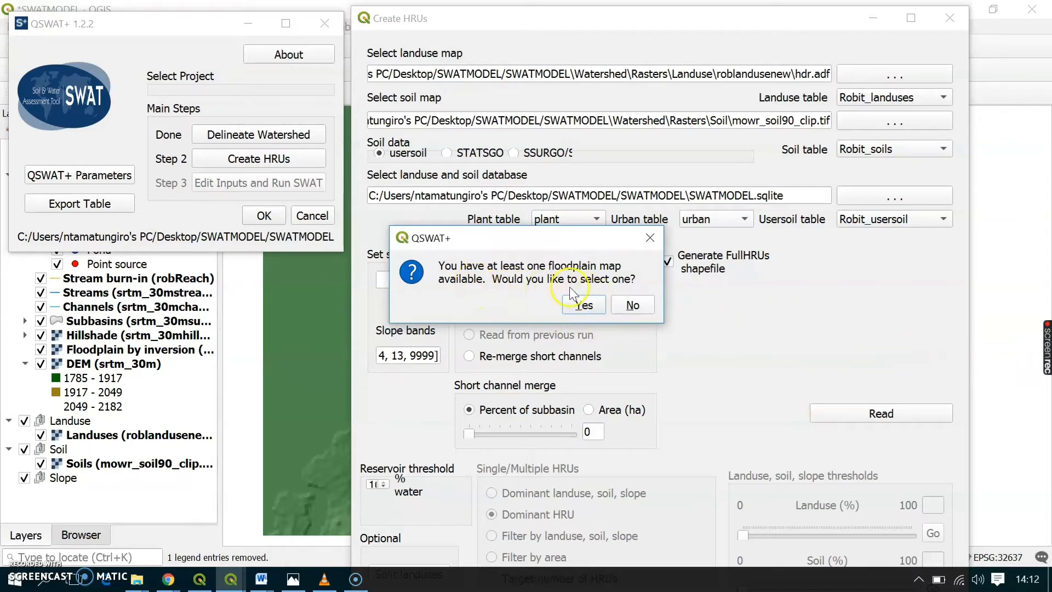
{"action": "left_click", "coordinate": [632, 305]}
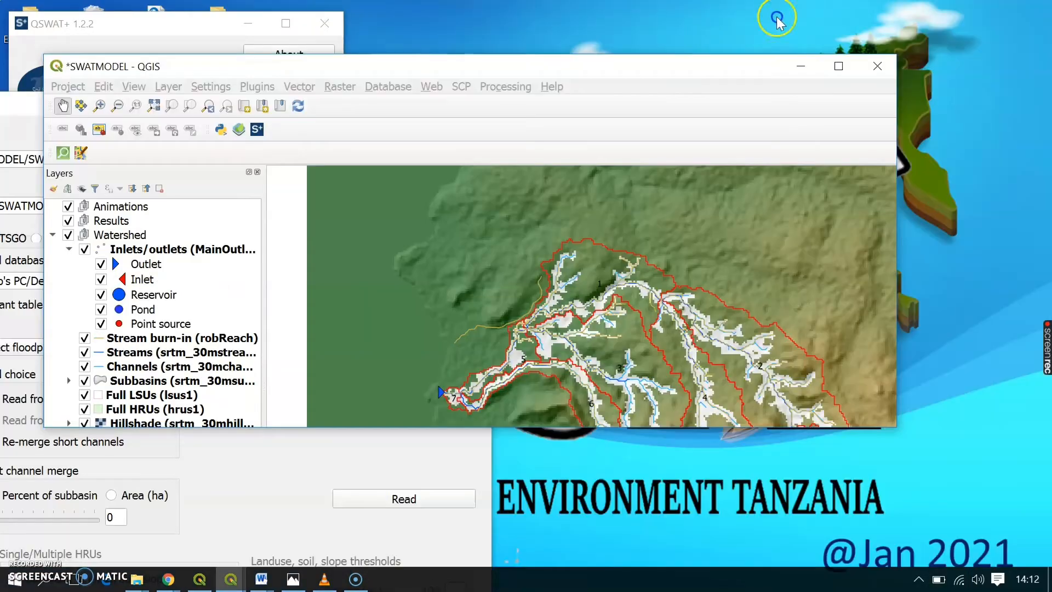
- Examine the full HRUs generated across the watershed's subbasins on the QGIS map, enlarging its window to full screen
{"action": "left_click_drag", "start_coordinate": [903, 362], "coordinate": [884, 412]}
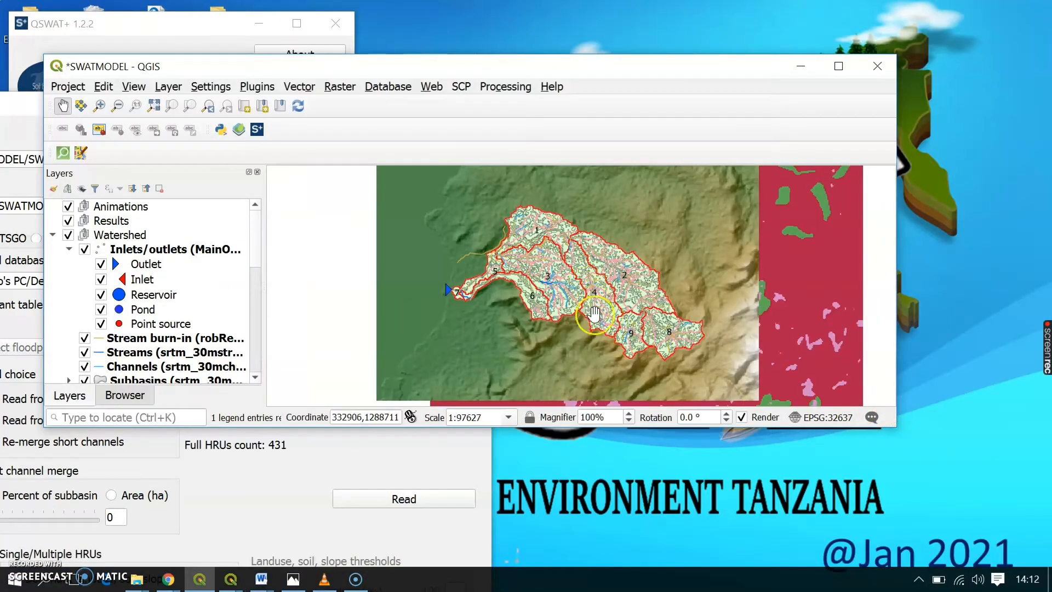
{"action": "scroll", "coordinate": [604, 271], "scroll_direction": "up", "scroll_amount": 1}
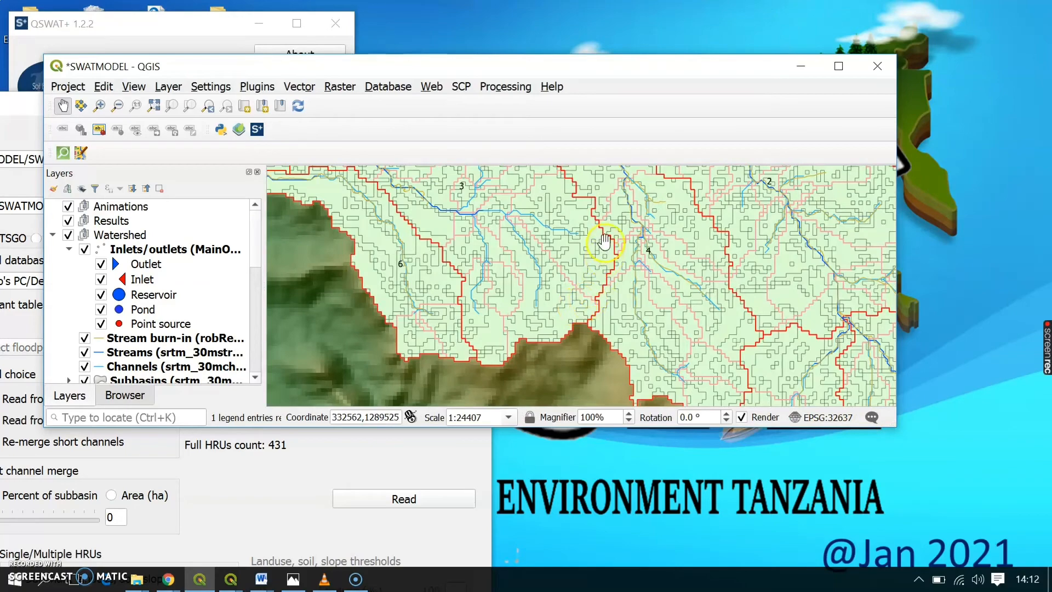
{"action": "scroll", "coordinate": [604, 279], "scroll_direction": "up", "scroll_amount": 1}
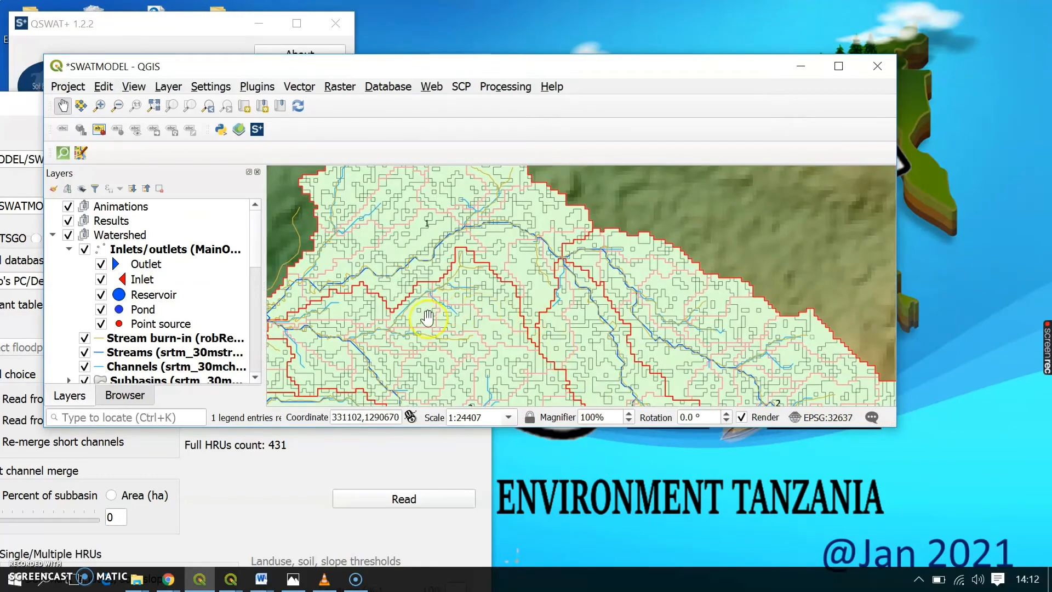
{"action": "scroll", "coordinate": [425, 318], "scroll_direction": "down", "scroll_amount": 1}
{"action": "left_click_drag", "start_coordinate": [480, 349], "coordinate": [513, 252]}
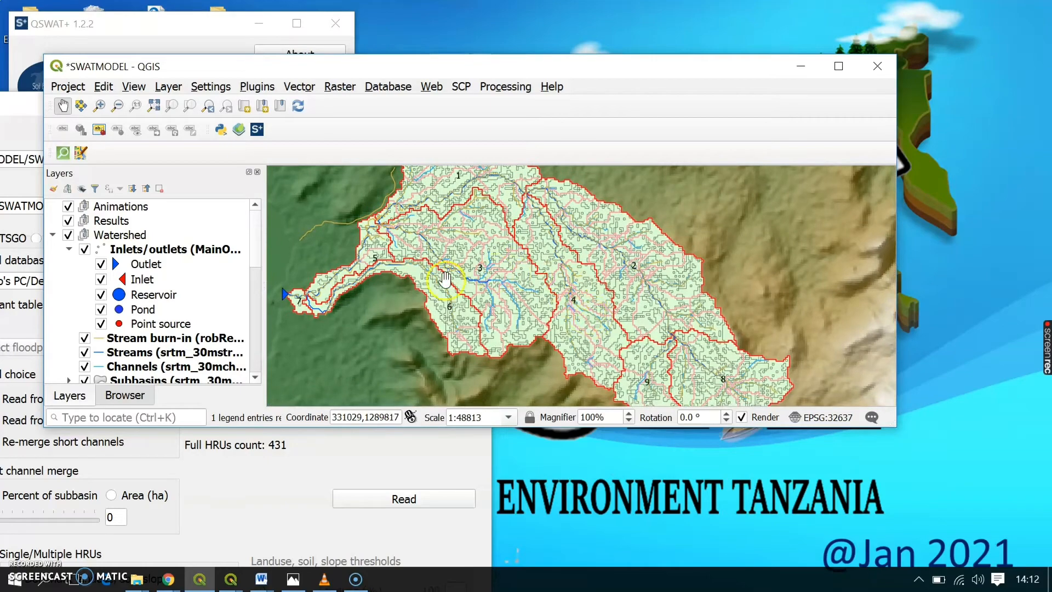
{"action": "left_click", "coordinate": [838, 66]}
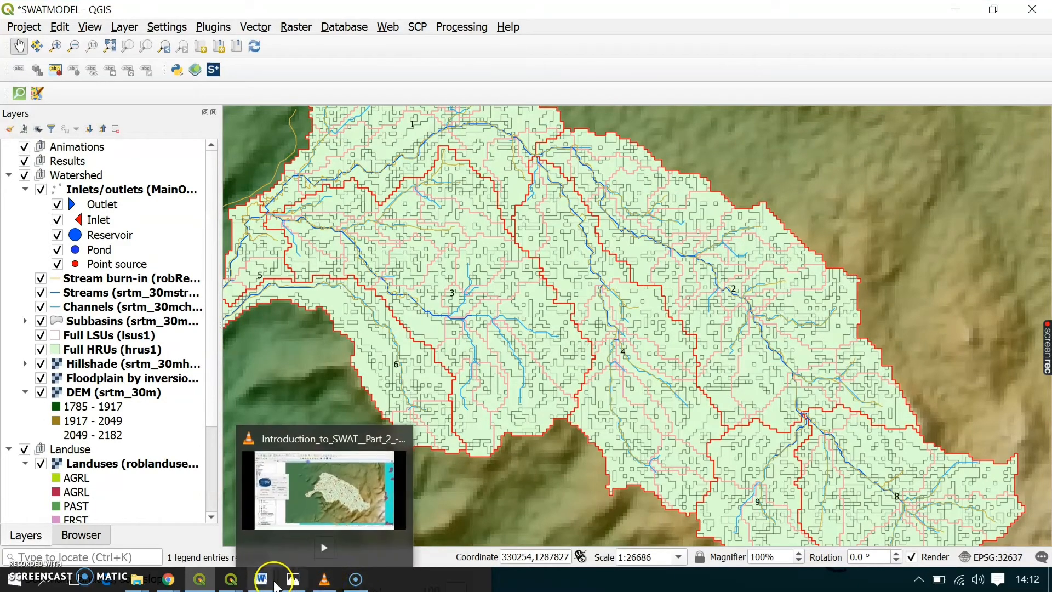
- Return to the Create HRUs window and enlarge it to full screen to show all HRU options
{"action": "mouse_move", "coordinate": [234, 582]}
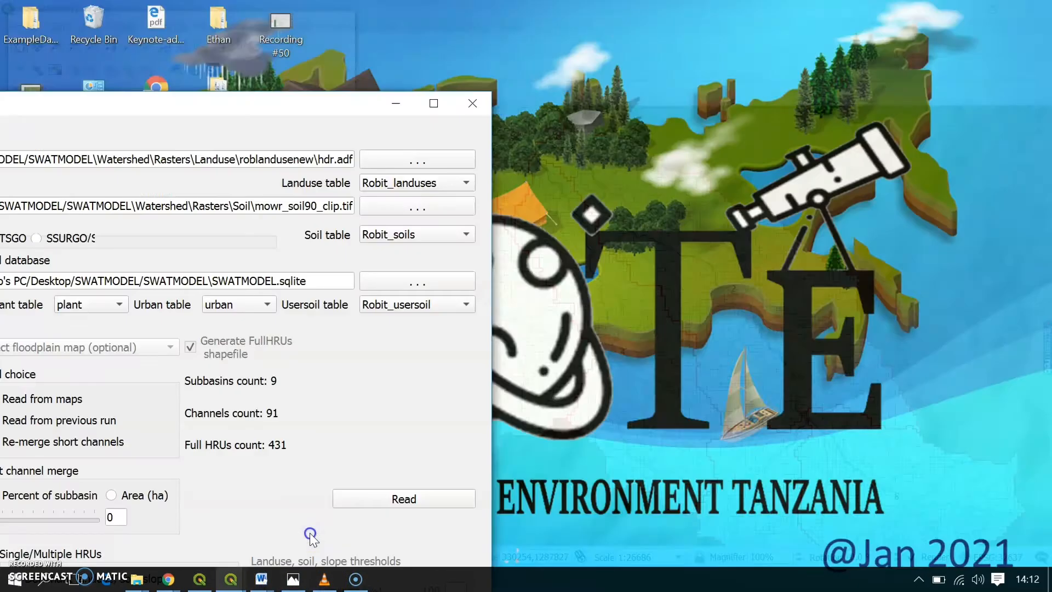
{"action": "left_click", "coordinate": [308, 534]}
{"action": "left_click_drag", "start_coordinate": [324, 101], "coordinate": [459, 47]}
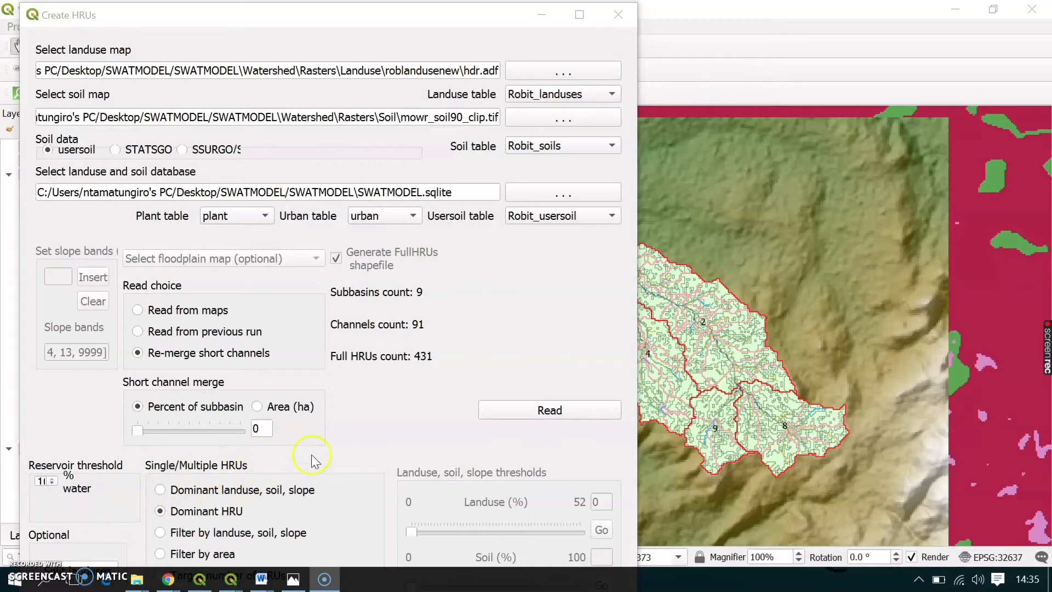
{"action": "left_click", "coordinate": [580, 14]}
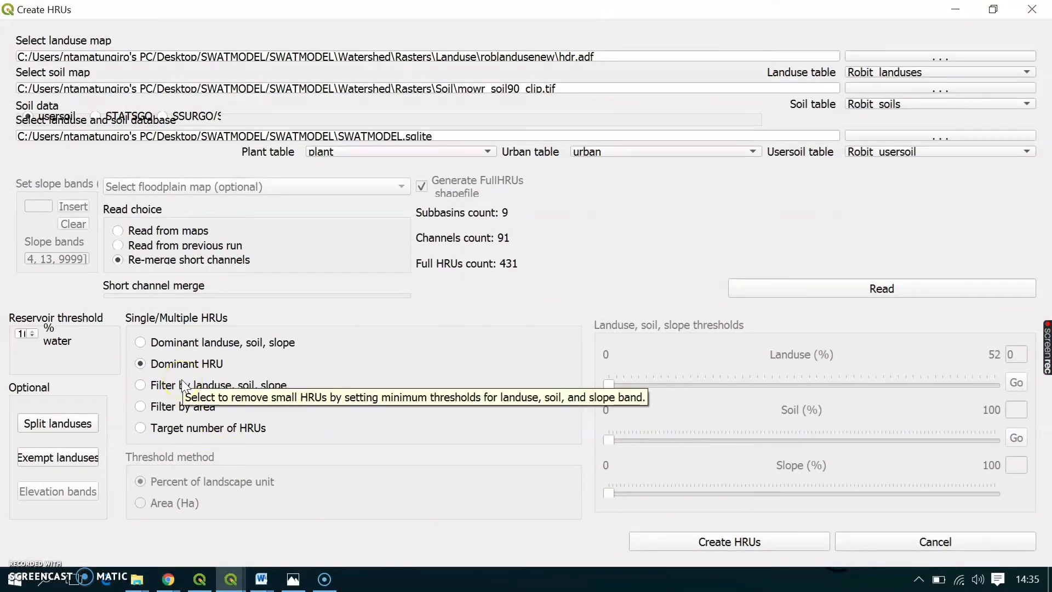
- Try the dominant landuse/soil/slope, dominant HRU, filter by landuse/soil/slope and filter by area methods, adjusting the area threshold
{"action": "left_click", "coordinate": [148, 347]}
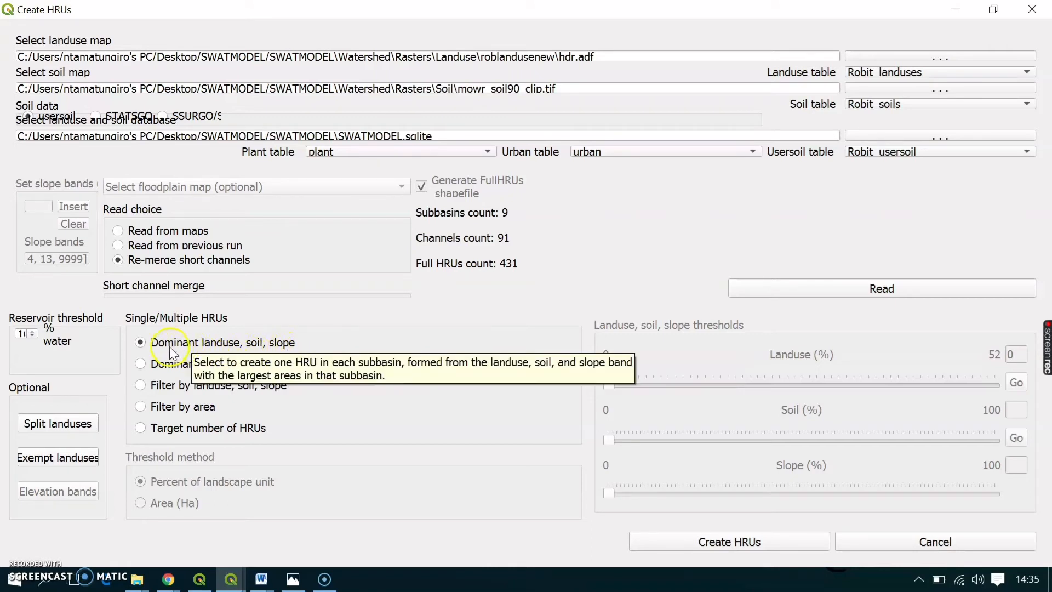
{"action": "left_click", "coordinate": [140, 363]}
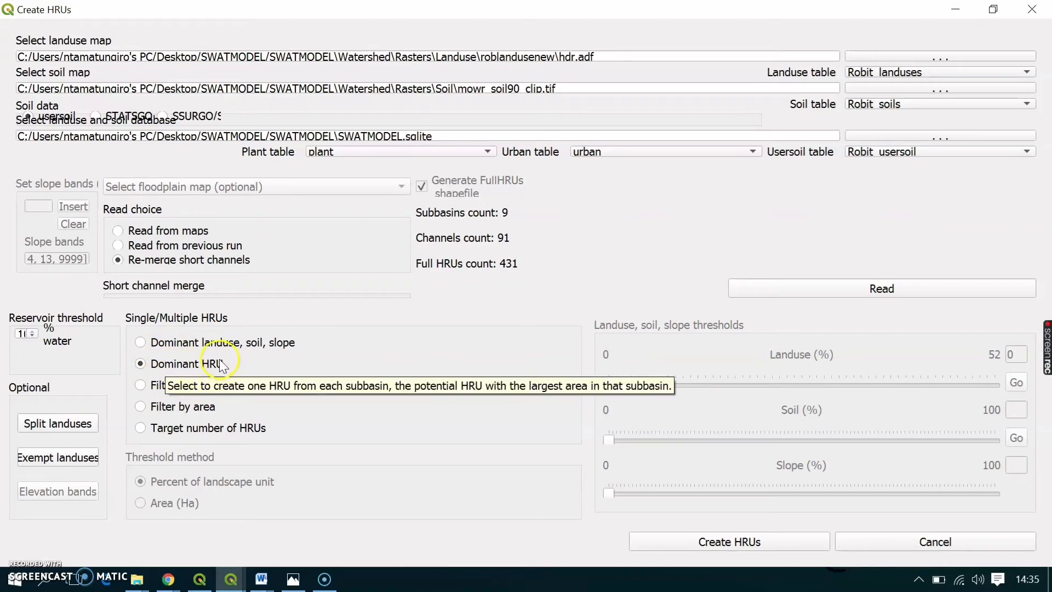
{"action": "left_click", "coordinate": [141, 386]}
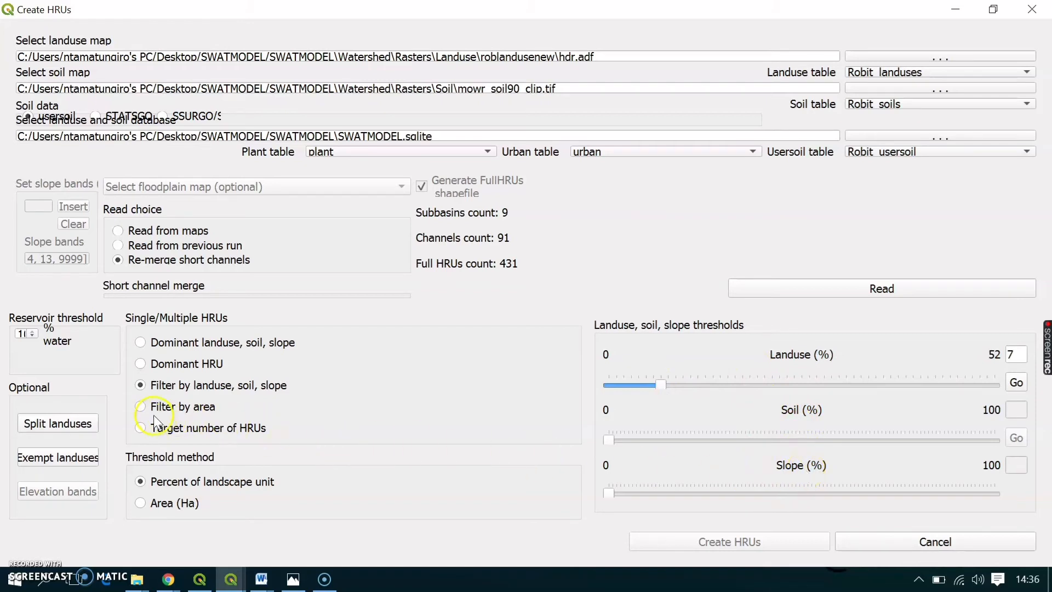
{"action": "left_click", "coordinate": [142, 406]}
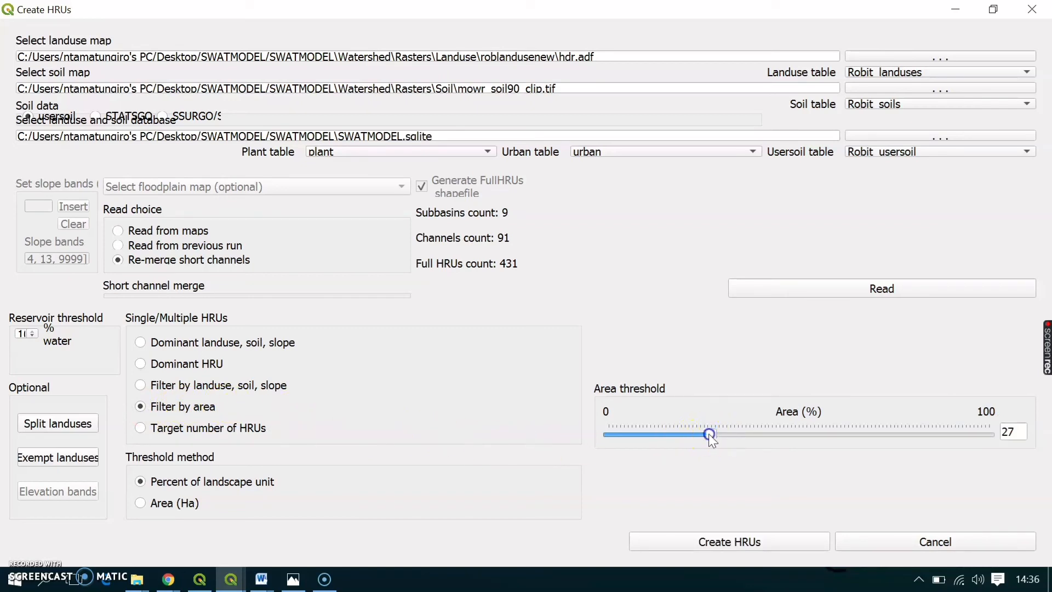
{"action": "left_click_drag", "start_coordinate": [709, 434], "coordinate": [681, 435]}
- Create the HRUs by target number, with the target set to 9 HRUs
{"action": "left_click", "coordinate": [141, 428]}
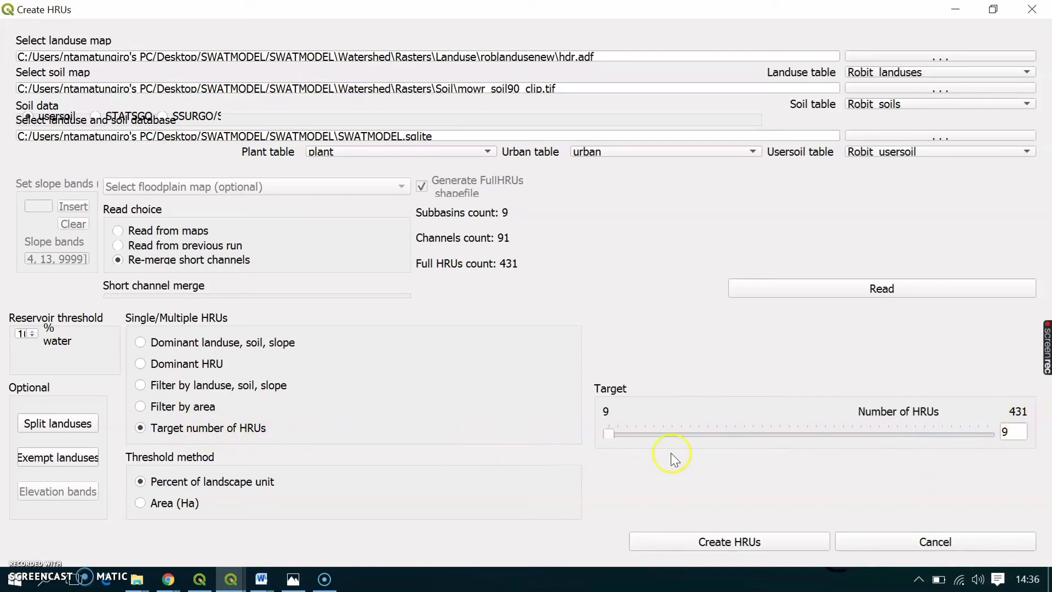
{"action": "left_click_drag", "start_coordinate": [609, 435], "coordinate": [583, 430]}
{"action": "left_click", "coordinate": [734, 545]}
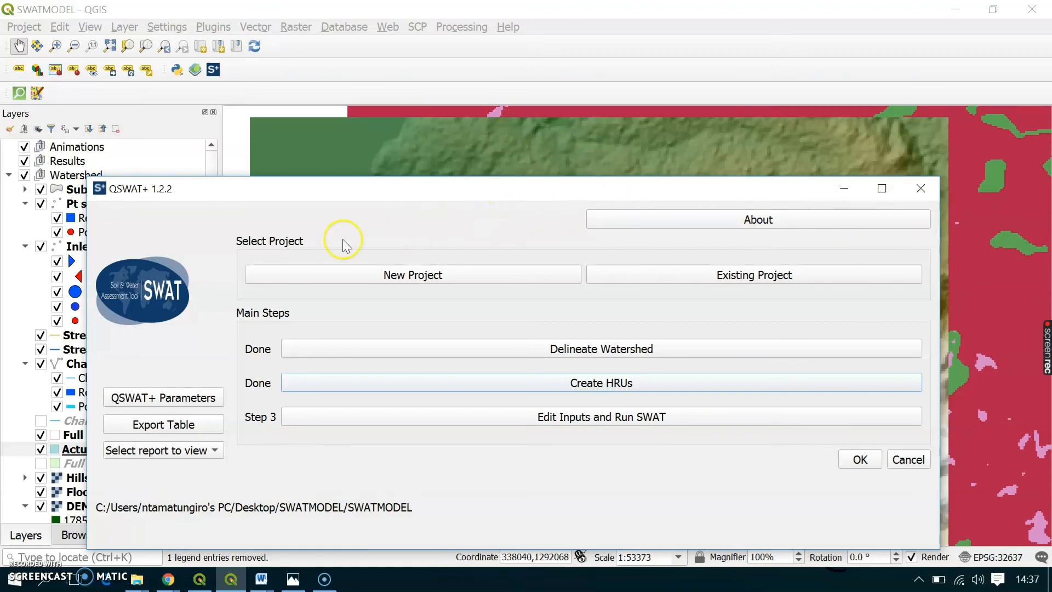
- Open the HRUs report and review the landuse, soil, slope and HRU distribution for the watershed and its subbasins
{"action": "left_click_drag", "start_coordinate": [477, 188], "coordinate": [467, 109]}
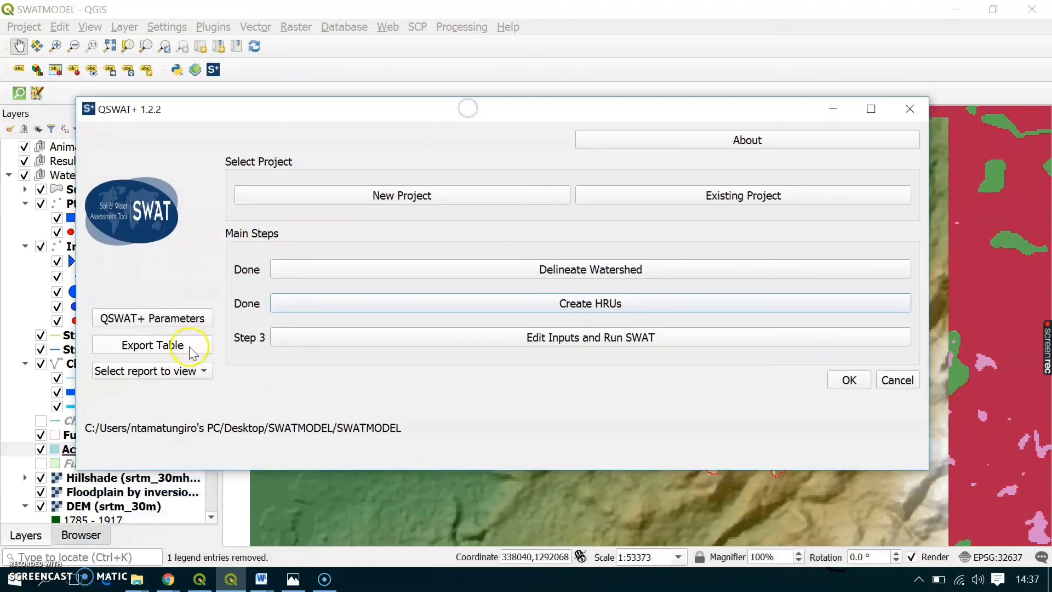
{"action": "left_click", "coordinate": [173, 378]}
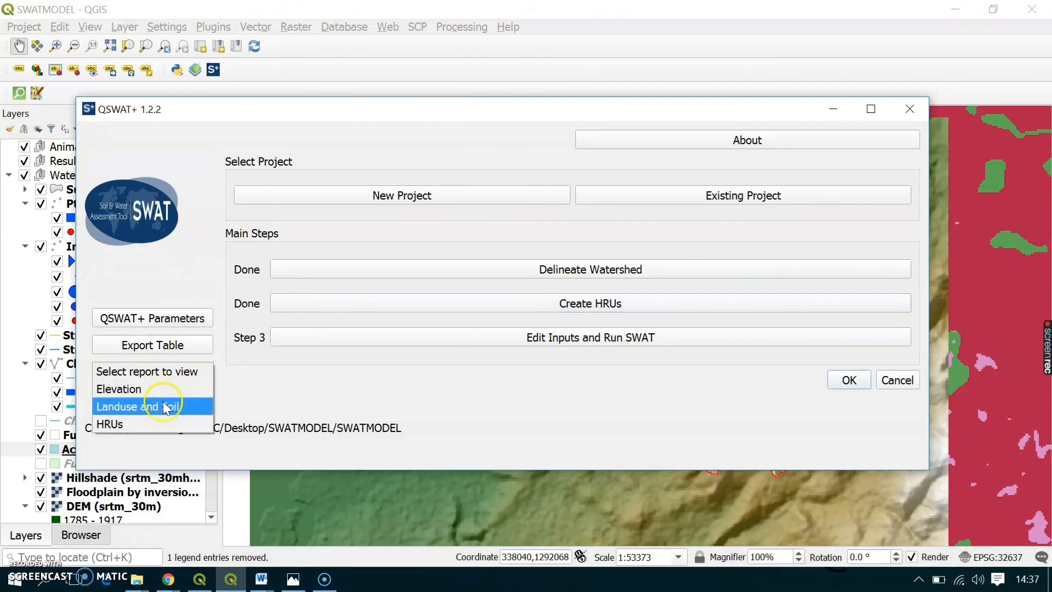
{"action": "left_click", "coordinate": [163, 425]}
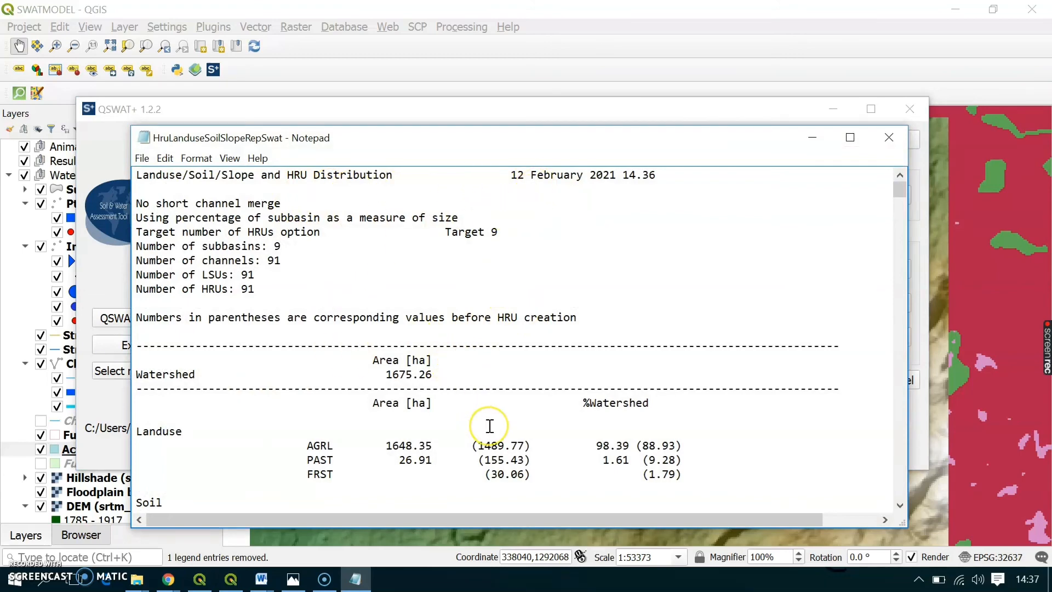
{"action": "scroll", "coordinate": [488, 425], "scroll_direction": "down", "scroll_amount": 6}
{"action": "scroll", "coordinate": [490, 426], "scroll_direction": "down", "scroll_amount": 20}
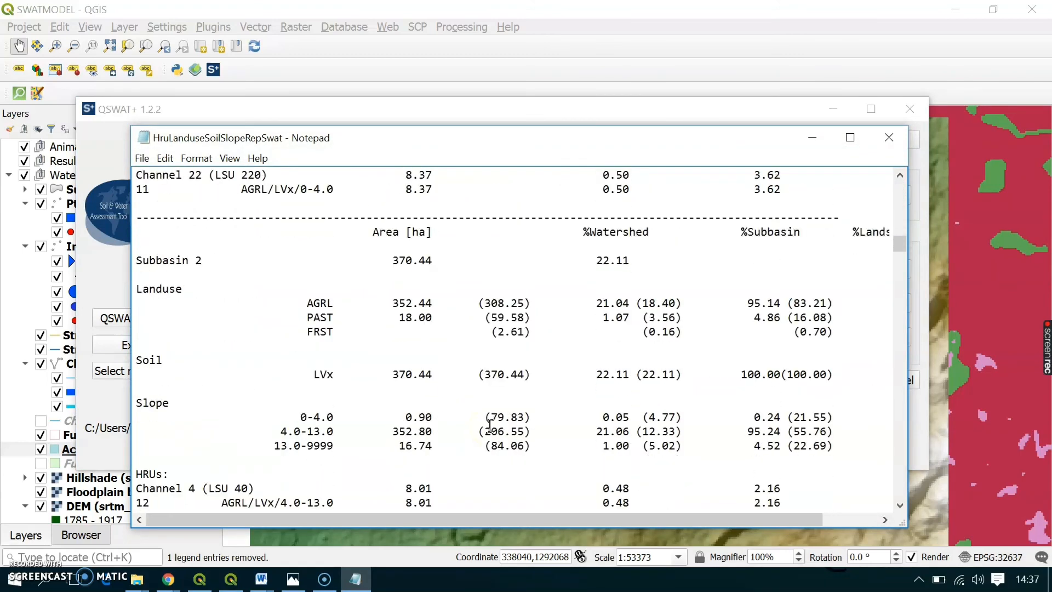
{"action": "scroll", "coordinate": [490, 426], "scroll_direction": "down", "scroll_amount": 12}
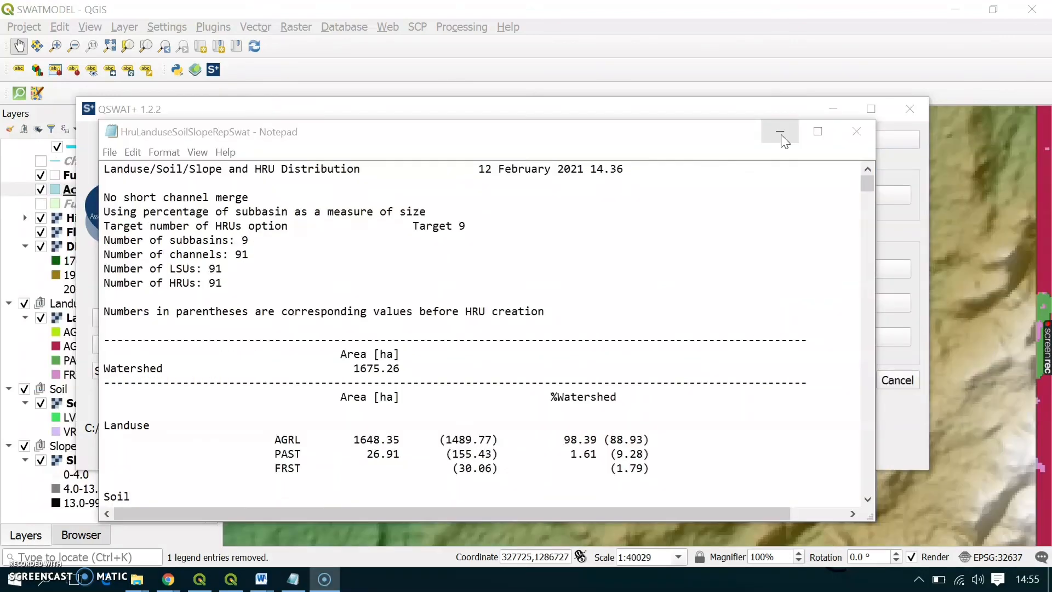
{"action": "left_click", "coordinate": [782, 134]}
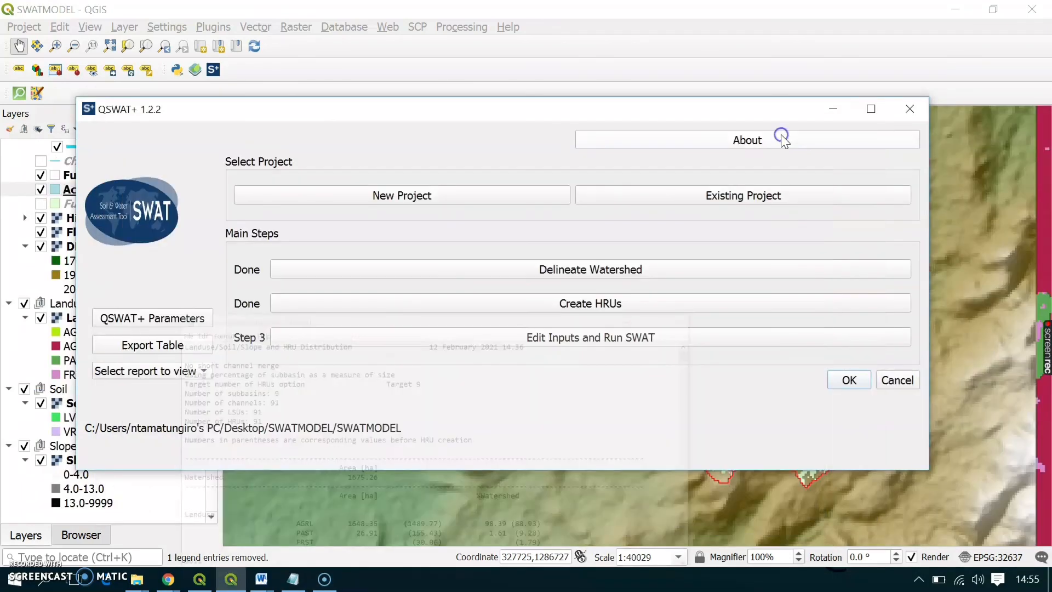
- Examine the actual HRUs on the watershed map, and return to the QSWAT+ main steps window
{"action": "left_click", "coordinate": [838, 107]}
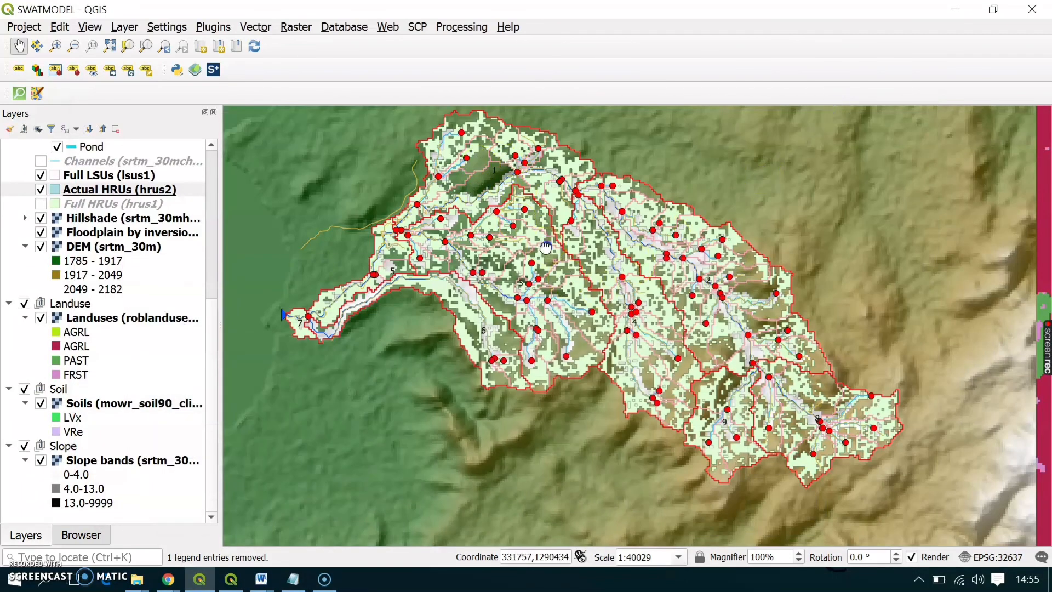
{"action": "left_click_drag", "start_coordinate": [546, 248], "coordinate": [512, 306]}
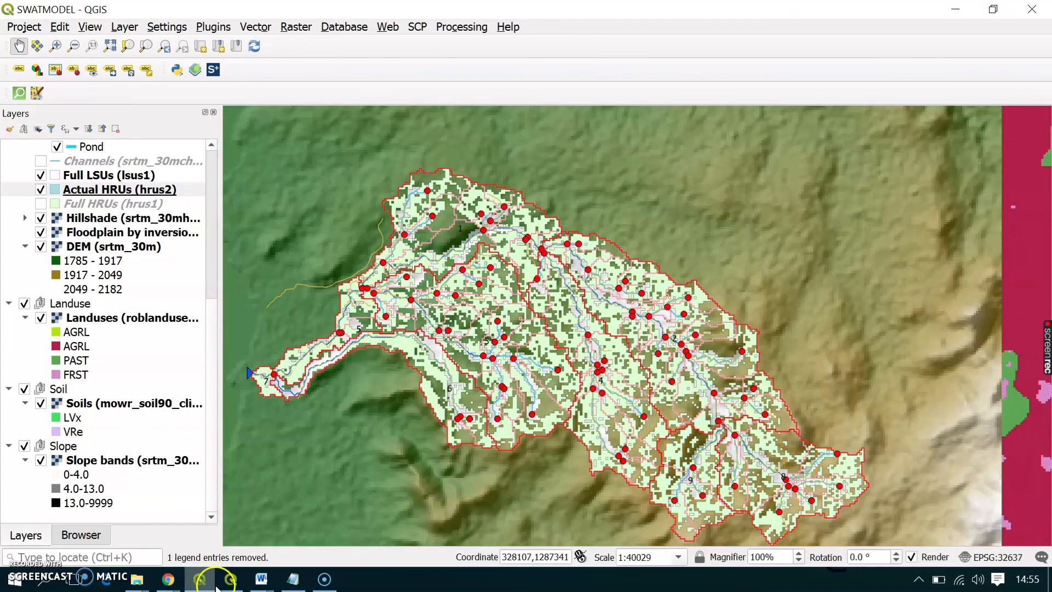
{"action": "left_click", "coordinate": [229, 577]}
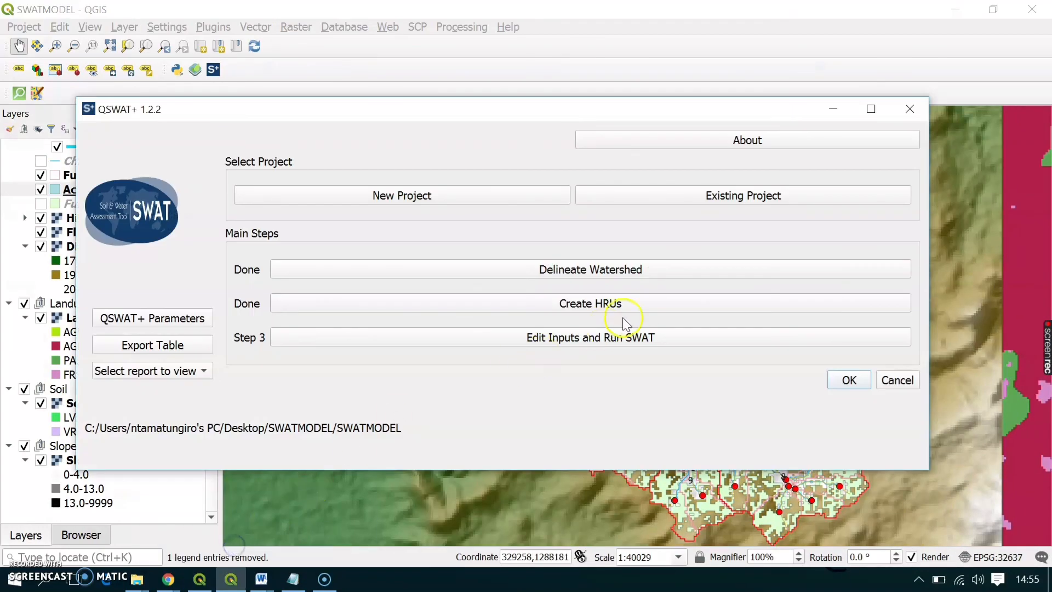